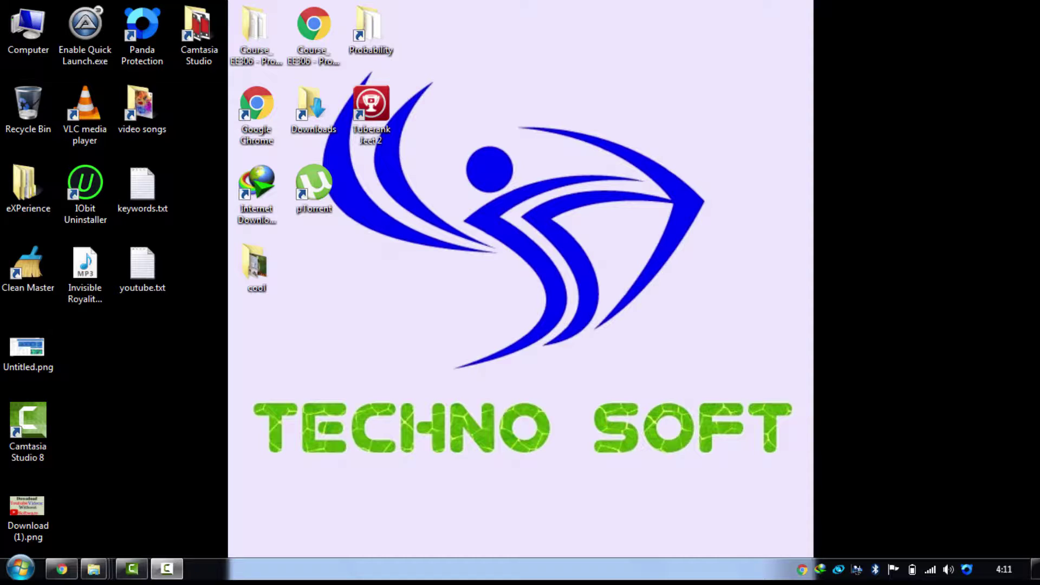
Step: Import all five animal images from the Desktop's cool folder into the Camtasia clip bin
click(126, 570)
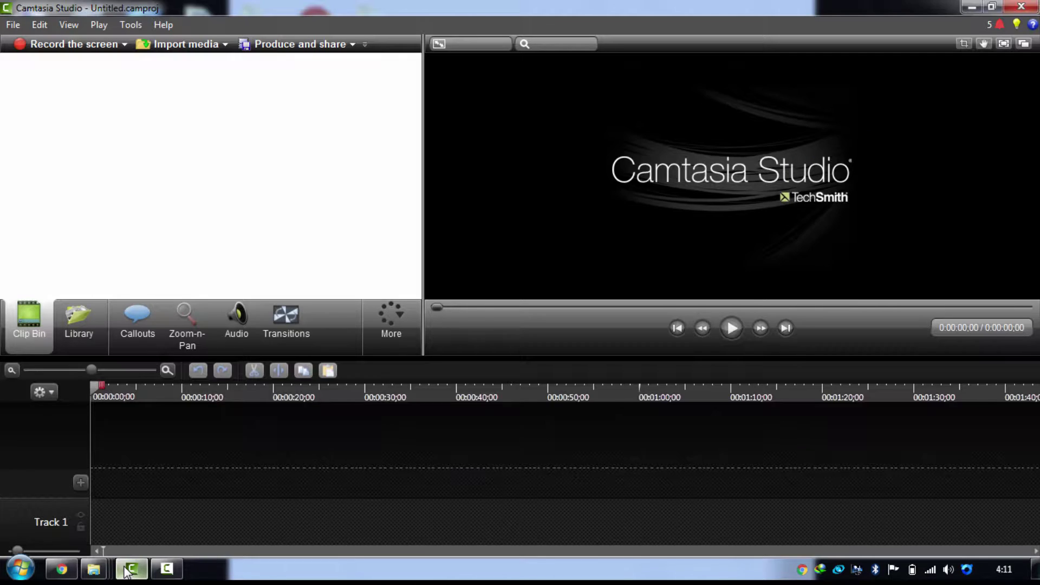
click(186, 46)
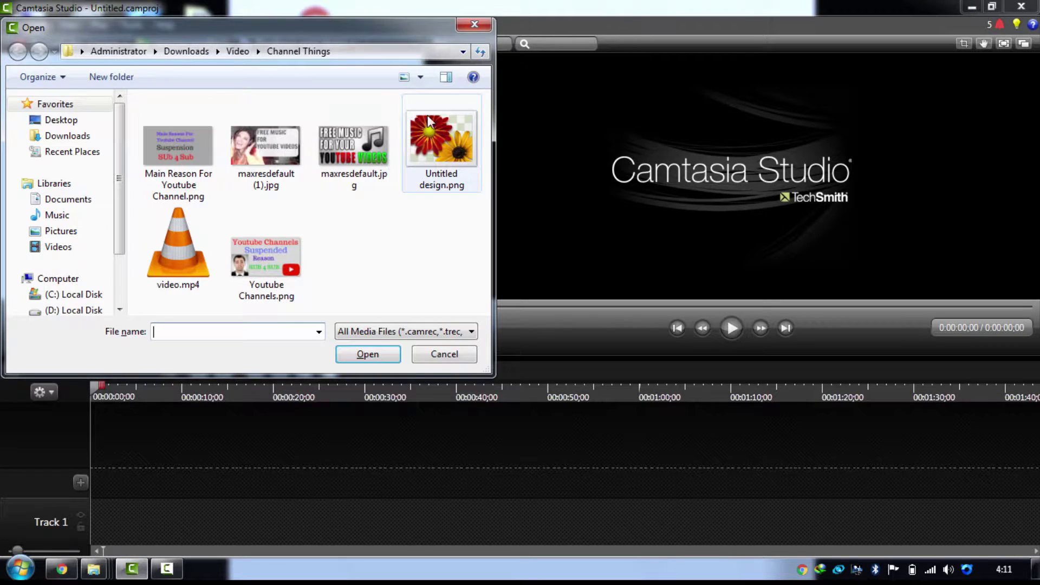
click(67, 119)
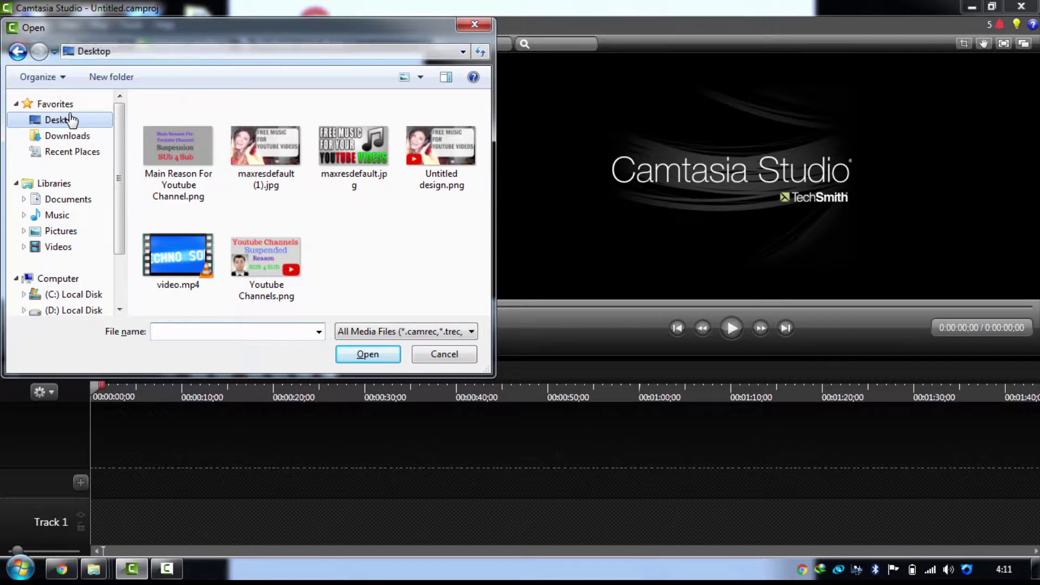
drag(478, 140, 493, 184)
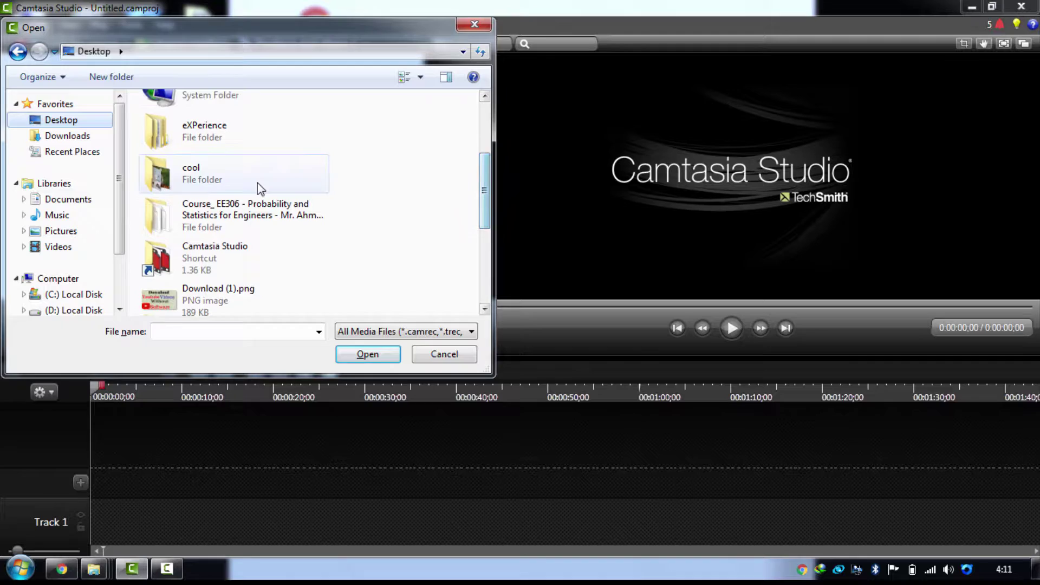
double_click(258, 183)
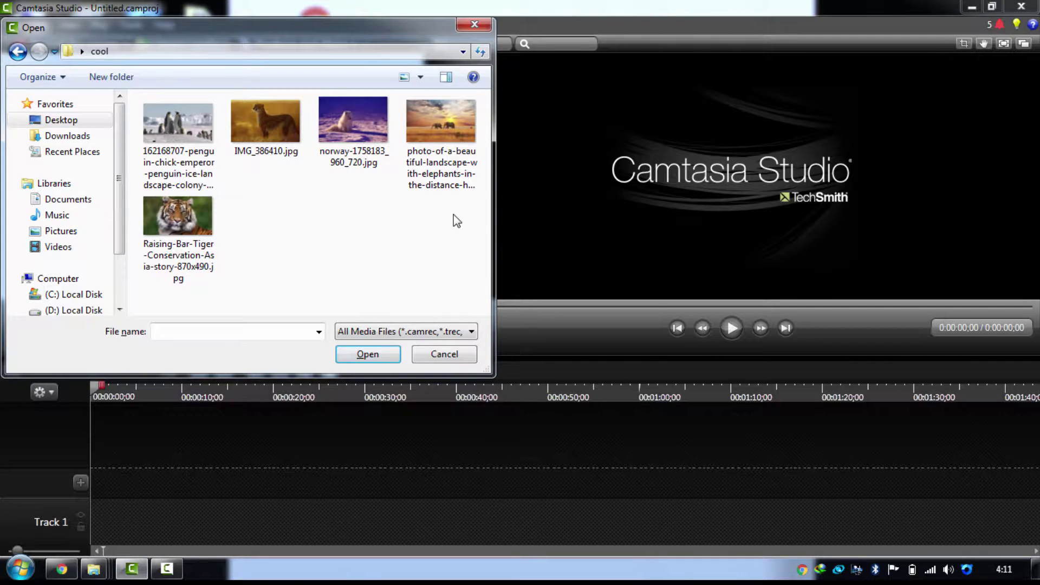
drag(469, 200, 138, 200)
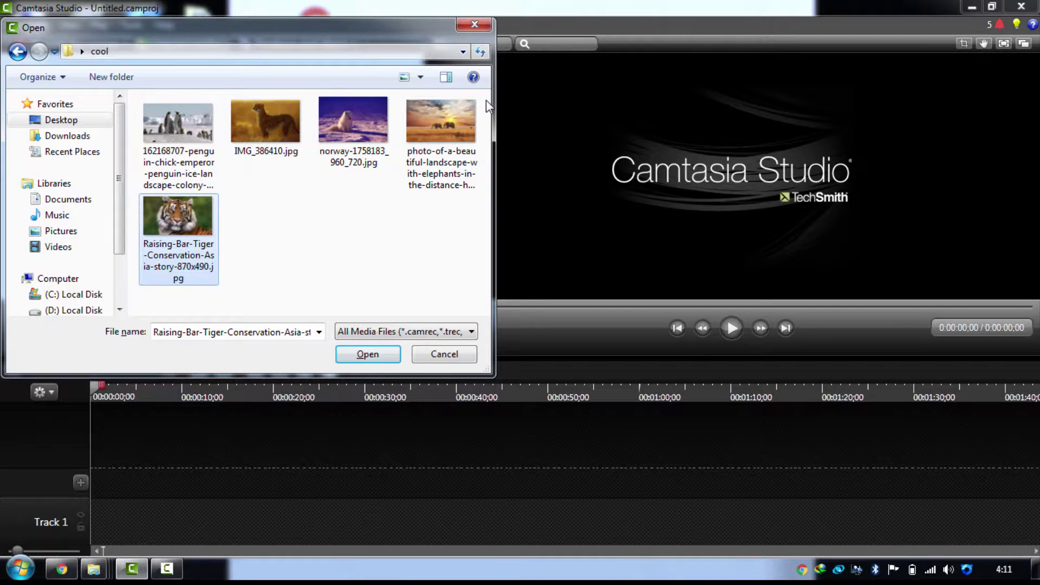
drag(484, 101, 156, 254)
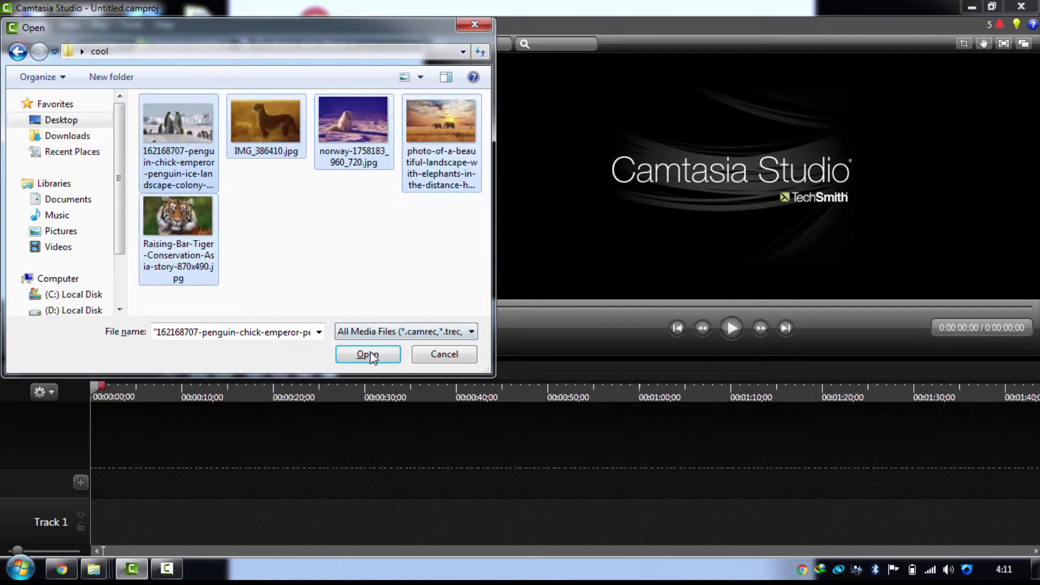
click(368, 355)
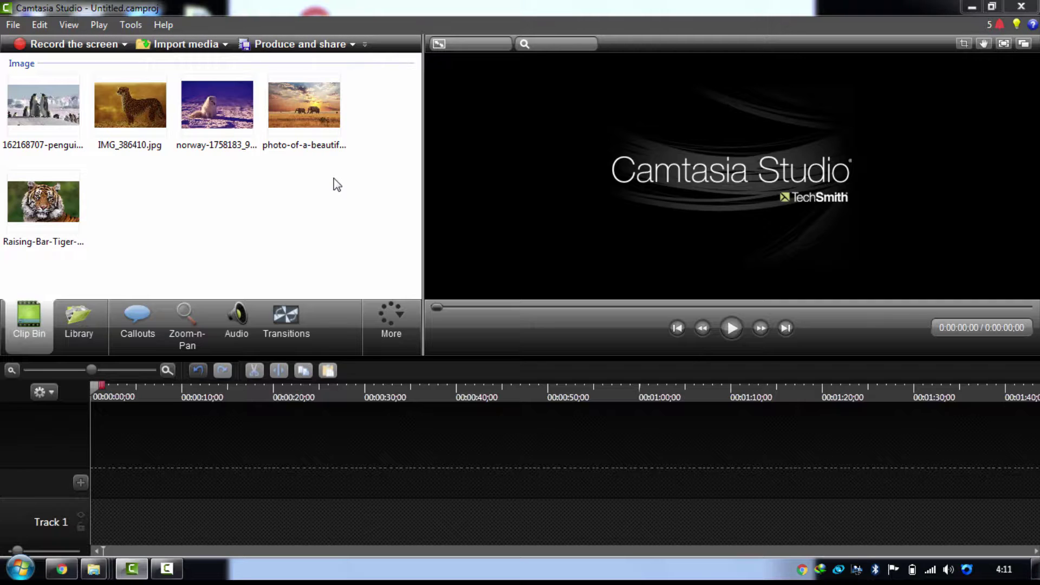
Step: Import Invisible Royality Free.mp3 from the Desktop, then select the five photos in the clip bin
click(193, 47)
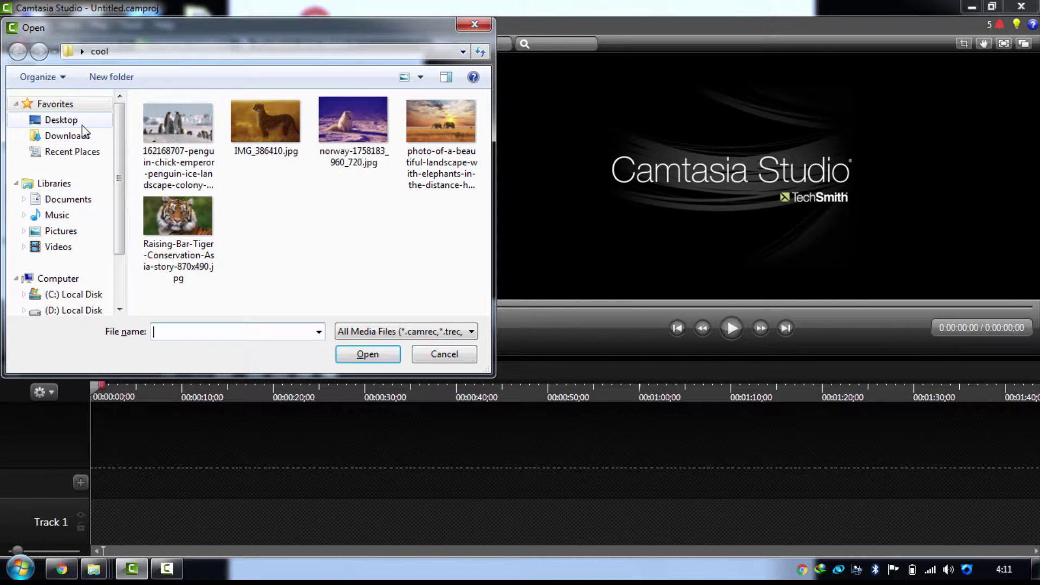
click(80, 120)
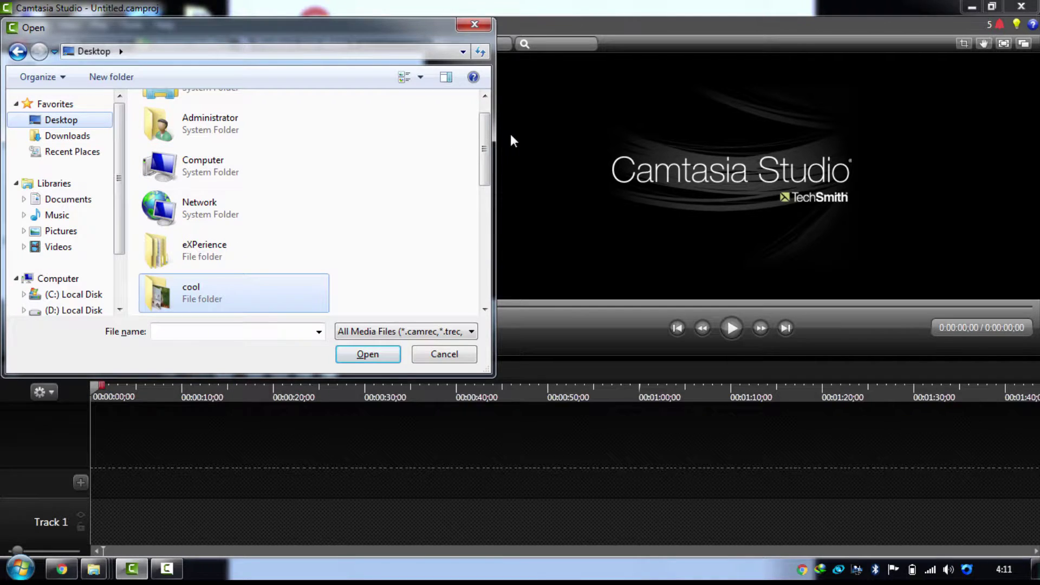
drag(488, 132, 476, 251)
click(256, 185)
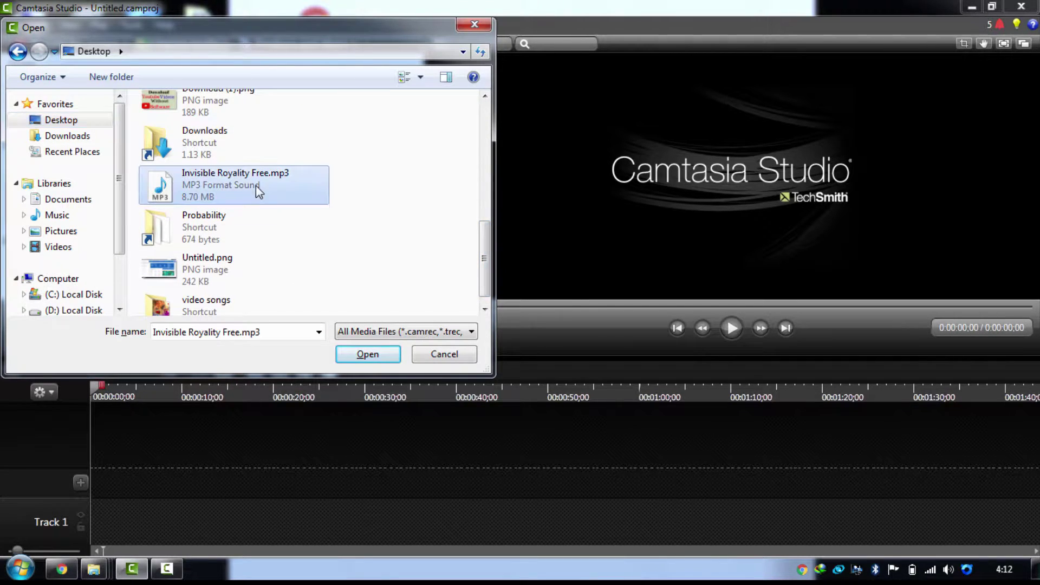
click(368, 354)
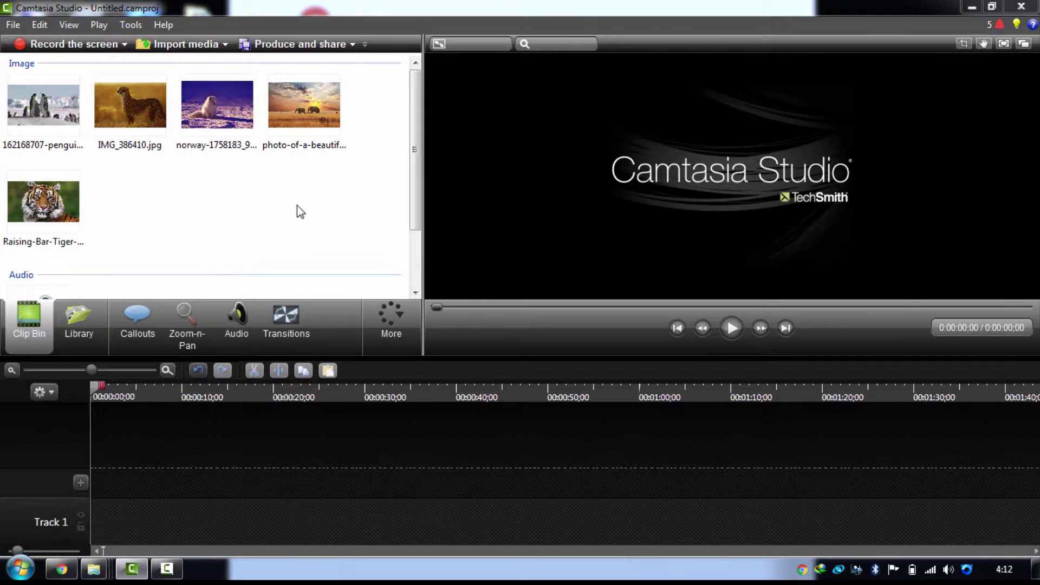
drag(415, 145, 415, 114)
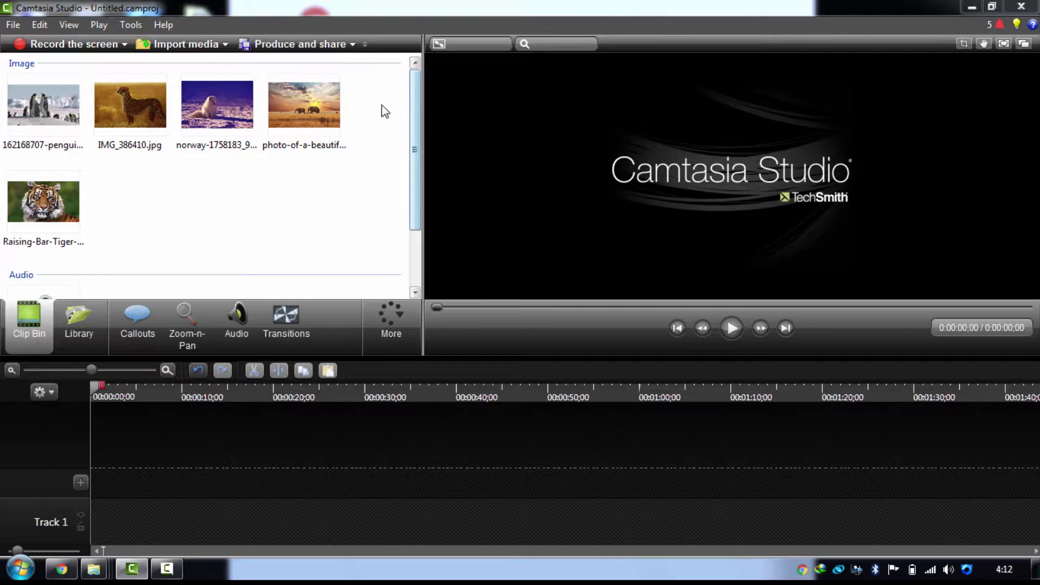
drag(382, 71, 48, 199)
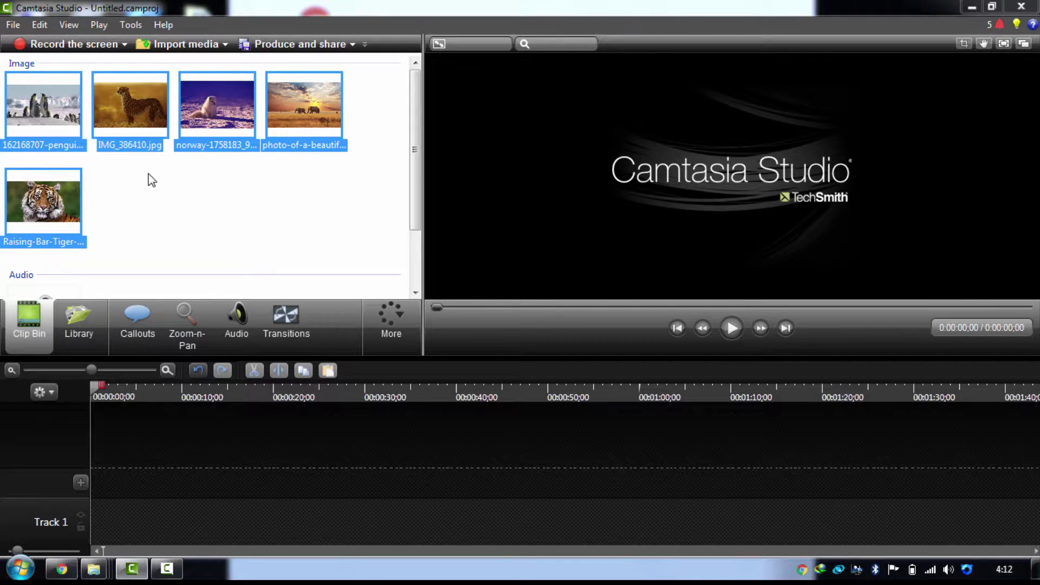
Step: Drag the five selected photos onto Track 2 in sequence, making a 26-second project
right_click(95, 129)
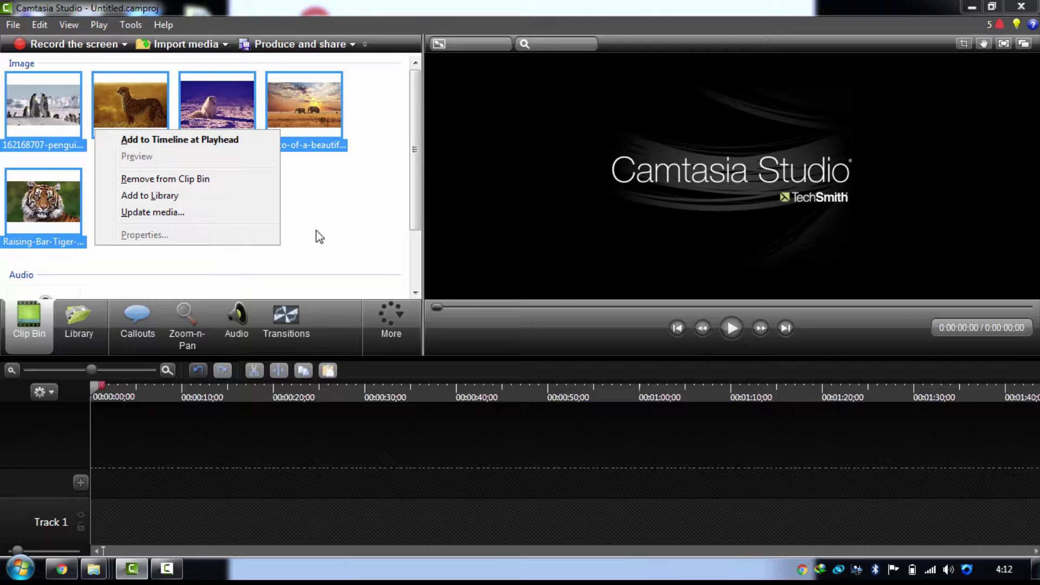
click(217, 167)
drag(385, 93, 6, 193)
drag(83, 198, 100, 480)
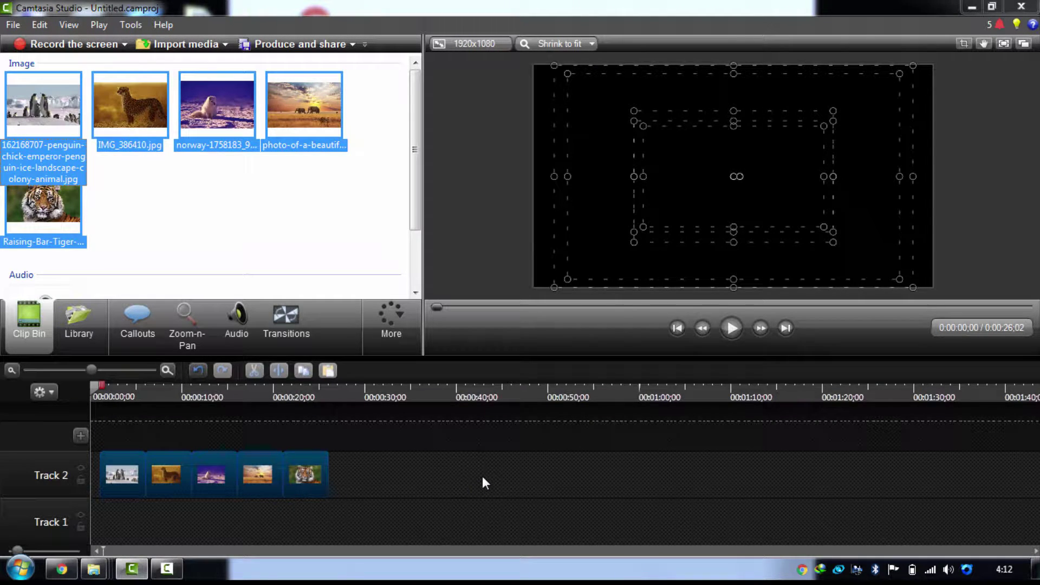
click(482, 475)
click(417, 197)
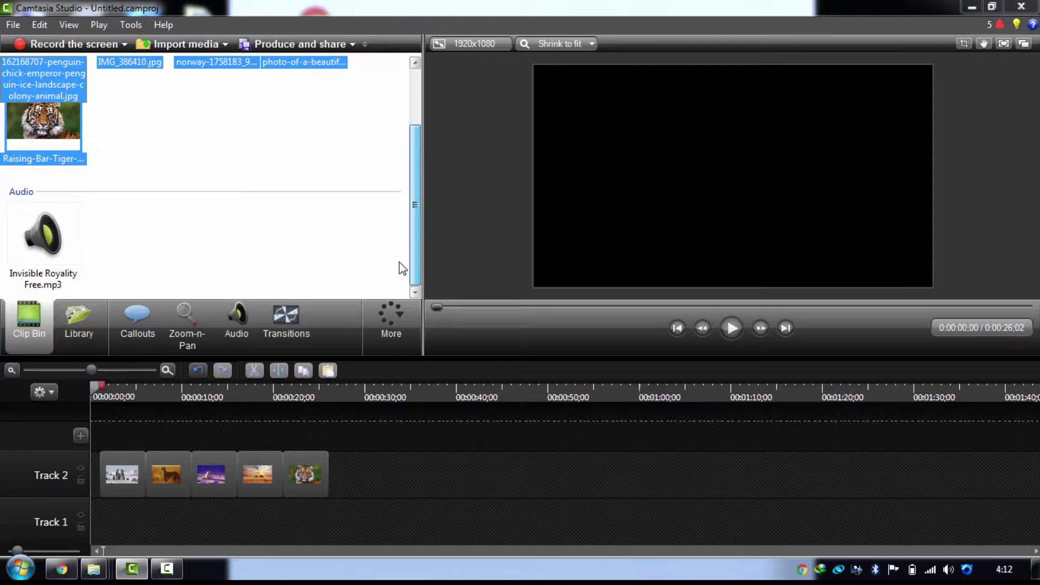
Step: Put the mp3 on Track 3 at 0:00, move the penguin clip to 0:00 and the second photo to 0:10
click(55, 244)
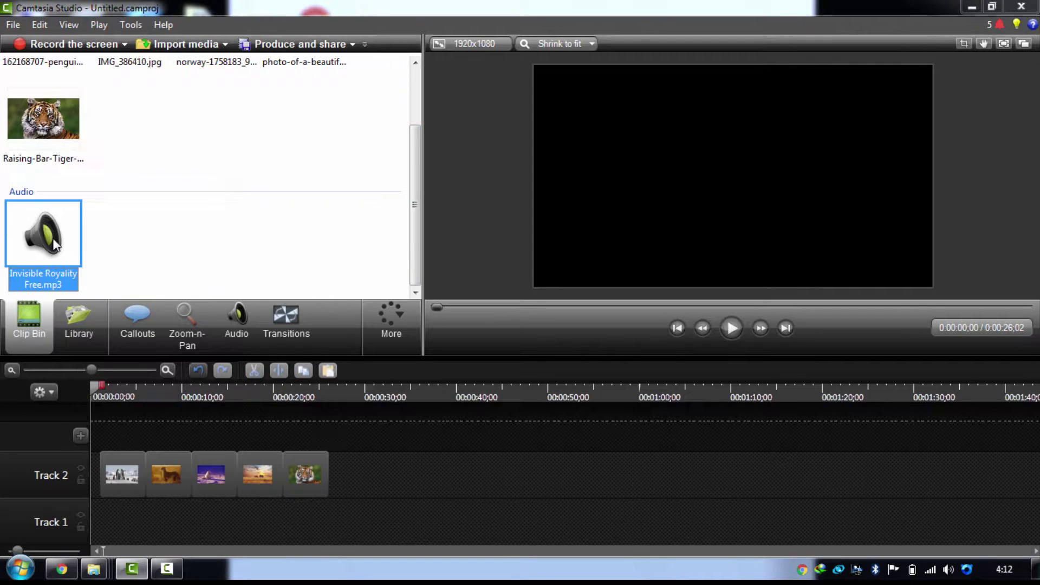
drag(54, 244, 108, 429)
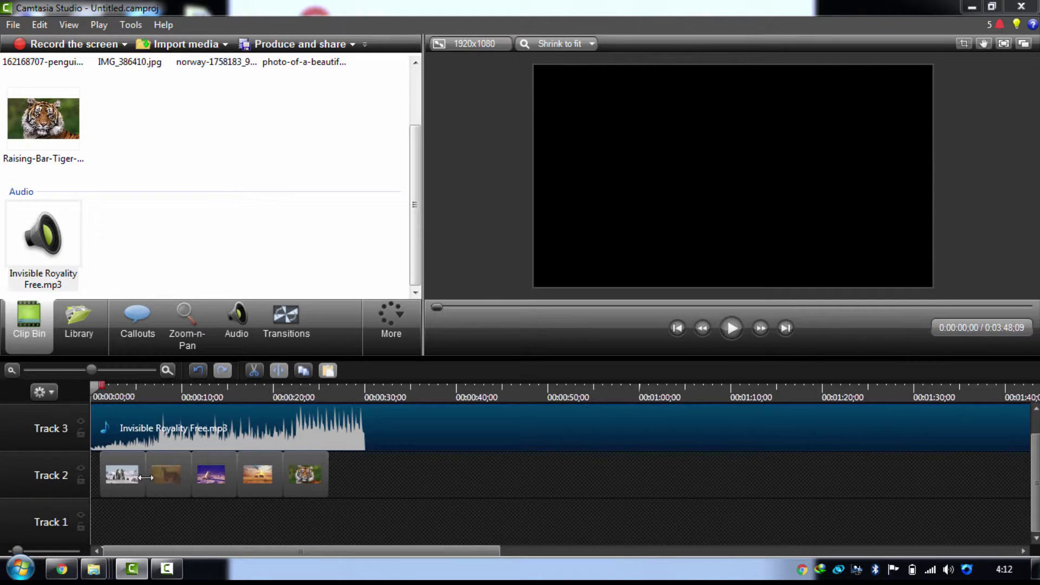
click(123, 479)
drag(123, 479, 120, 476)
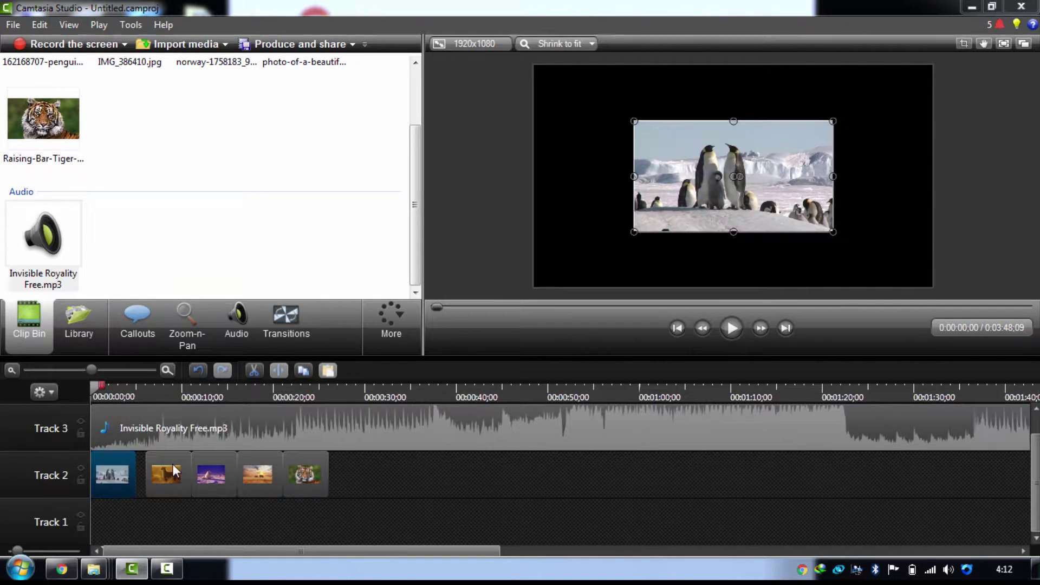
click(159, 465)
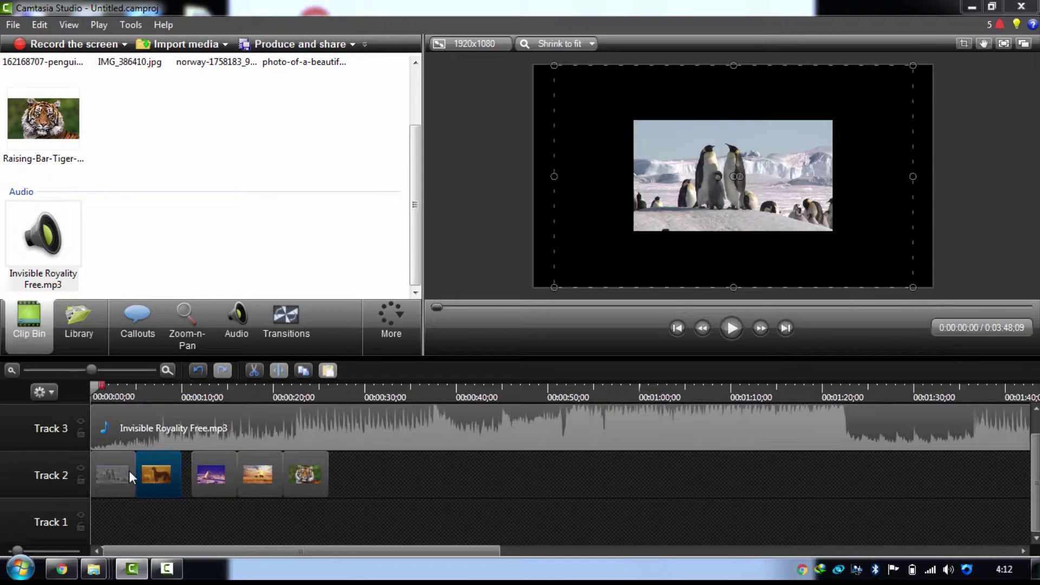
mouse_move(158, 470)
mouse_down()
mouse_move(181, 477)
mouse_move(136, 471)
mouse_move(189, 473)
mouse_move(149, 472)
mouse_up()
Step: Shift the tiger, sunset, seal and second clips along Track 2 and lengthen the penguin photo to about 9 seconds
click(187, 473)
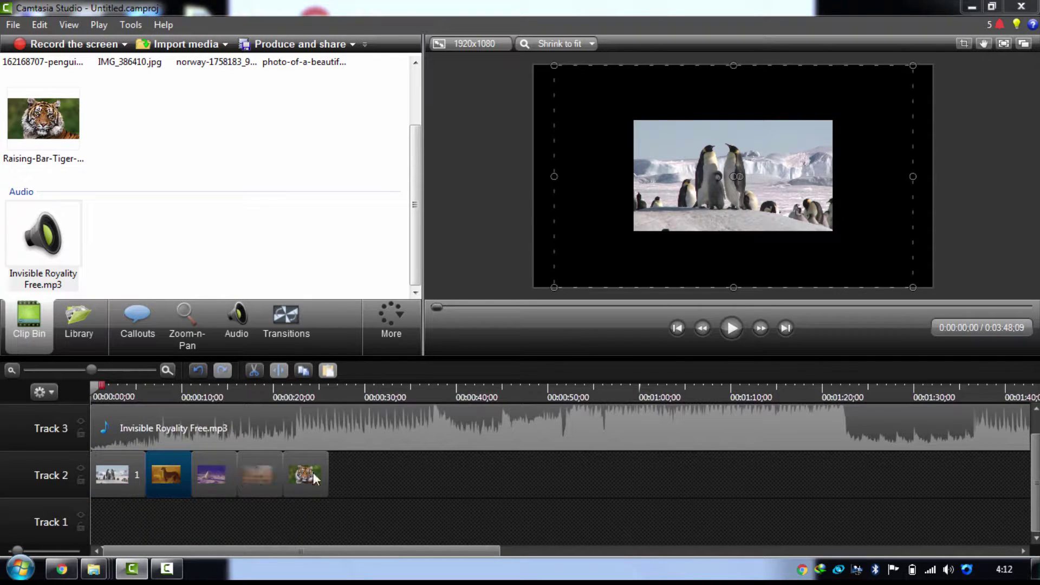
drag(333, 480, 380, 480)
drag(279, 479, 326, 480)
drag(209, 475, 269, 479)
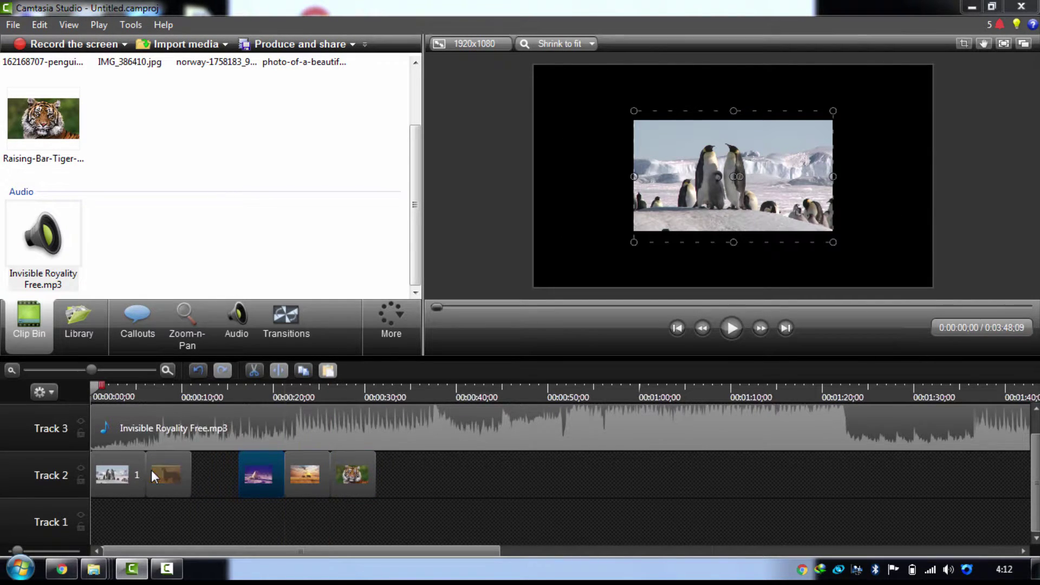
drag(151, 470, 216, 473)
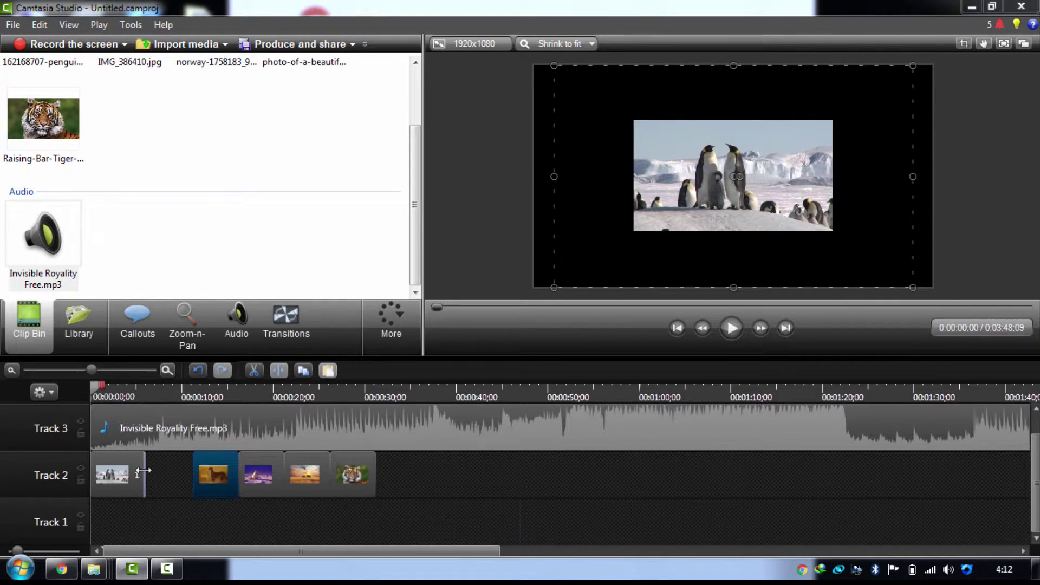
drag(143, 471, 204, 472)
Step: Close the remaining gaps by moving the tiger and elephant clips, lengthening the dog clip and the fox clip to 8 seconds
click(259, 470)
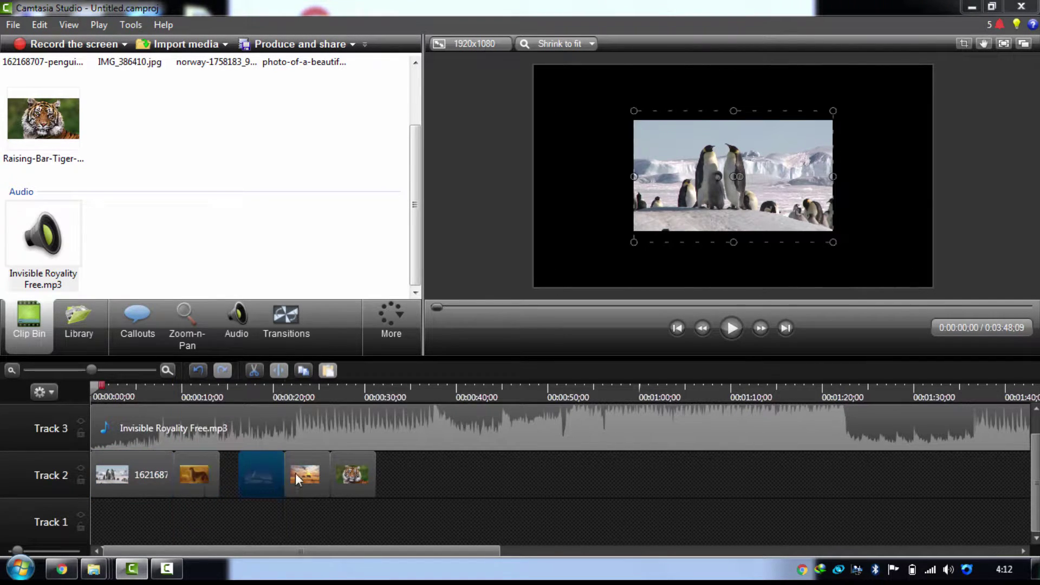
drag(331, 472, 391, 474)
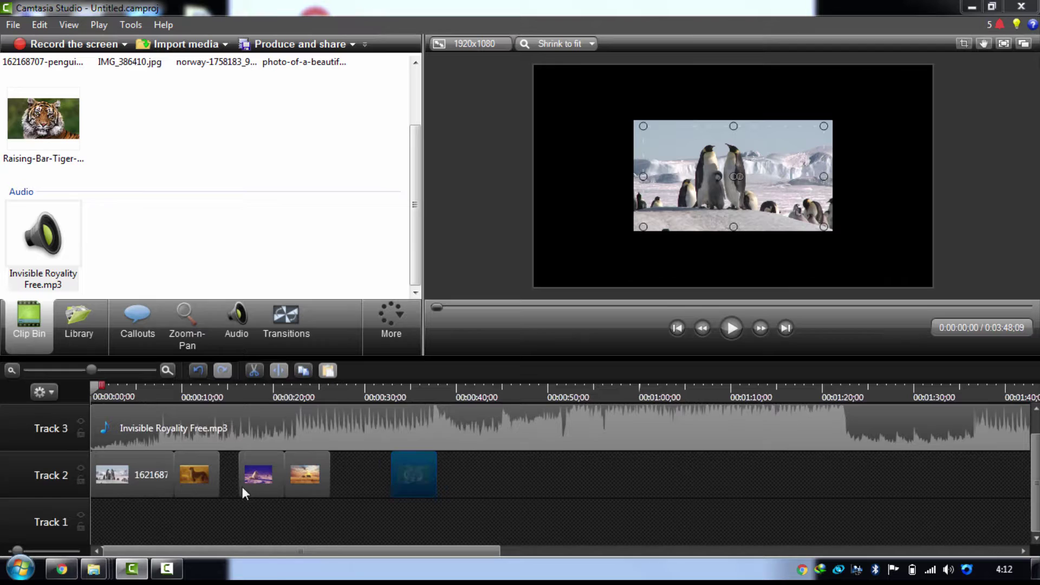
drag(220, 476, 238, 477)
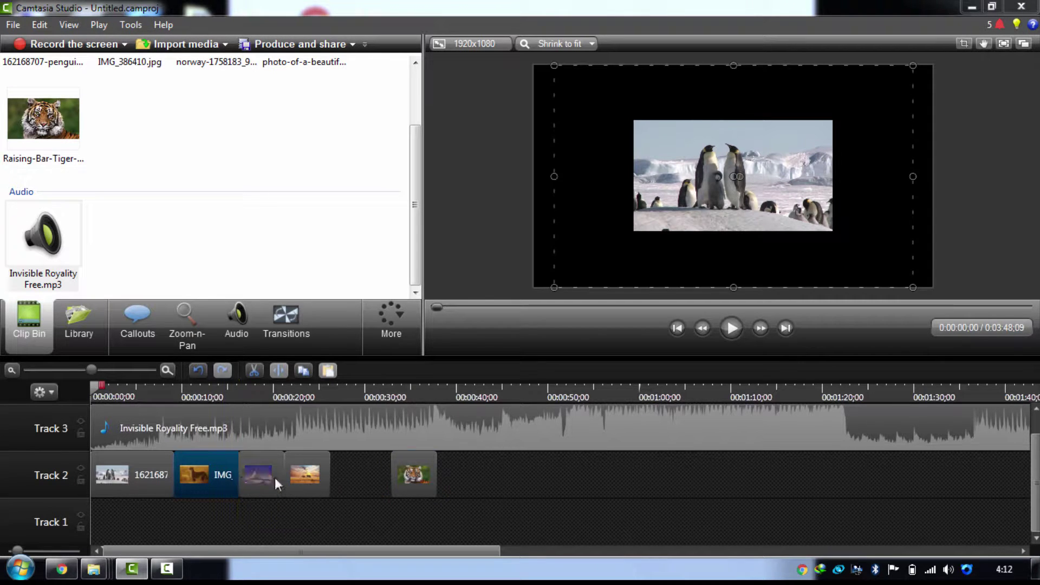
click(269, 476)
drag(303, 477, 371, 474)
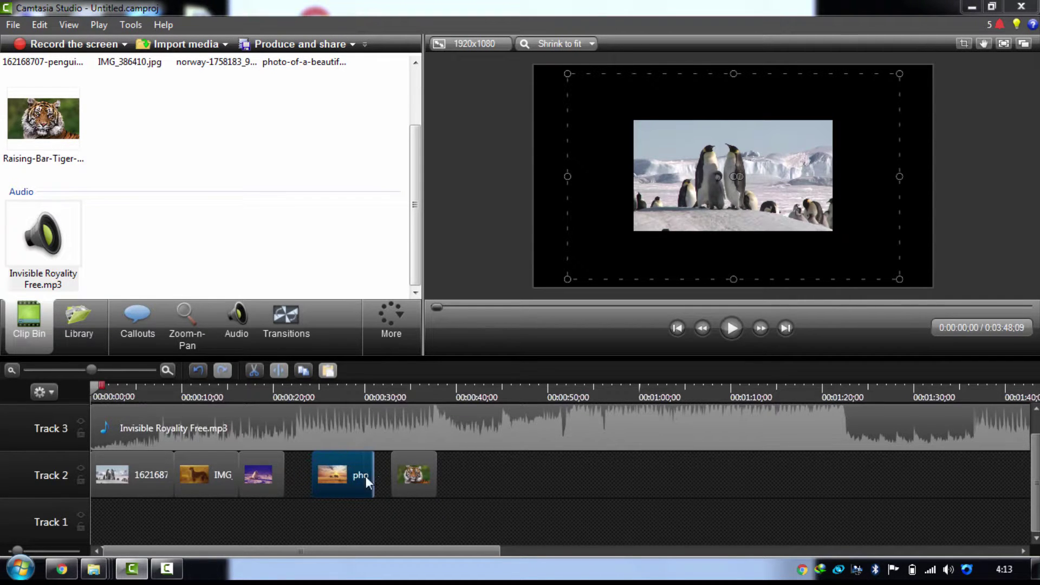
drag(285, 475, 495, 475)
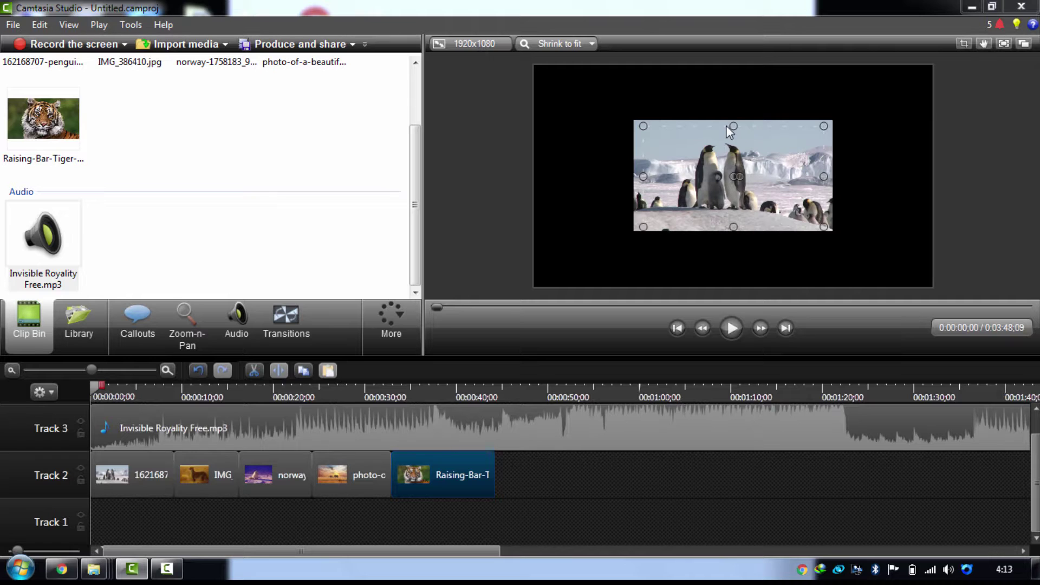
drag(734, 127, 736, 59)
Step: Stretch the penguin photo's bottom, left, top and right edges to the 1920x1080 canvas borders
click(114, 486)
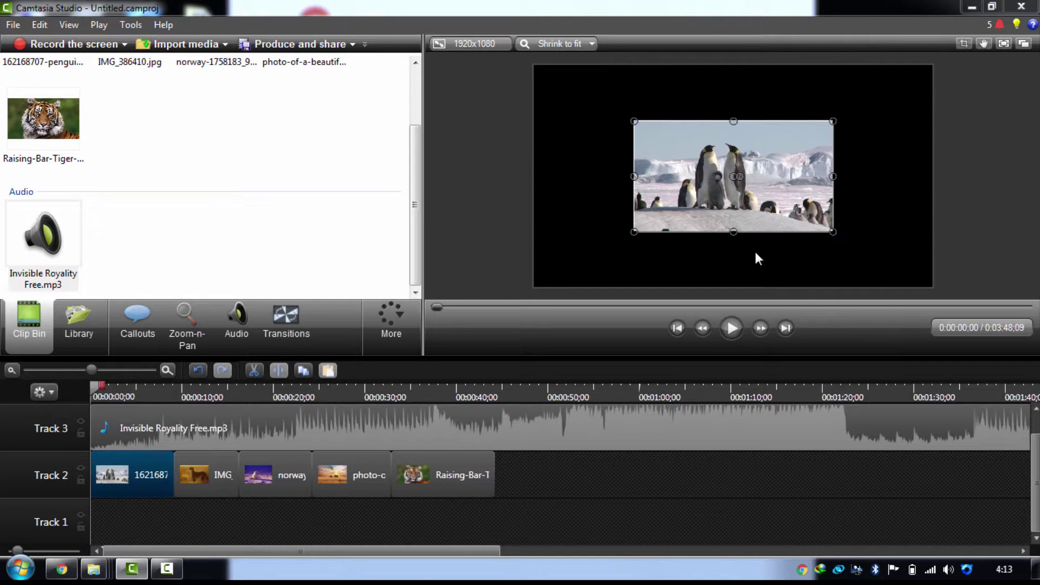
drag(733, 233, 732, 287)
drag(635, 202, 533, 191)
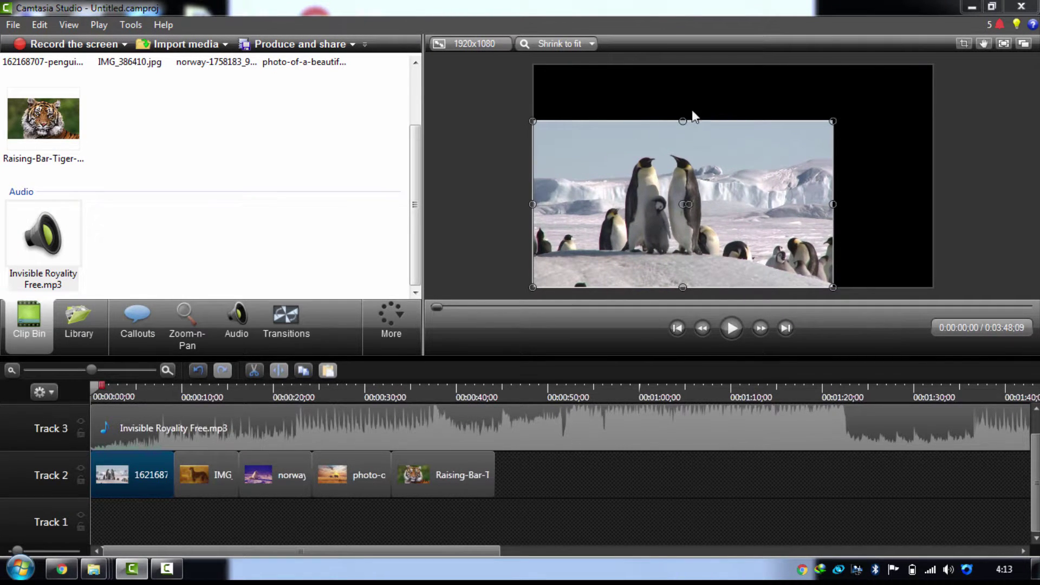
drag(681, 120, 688, 61)
drag(834, 177, 929, 176)
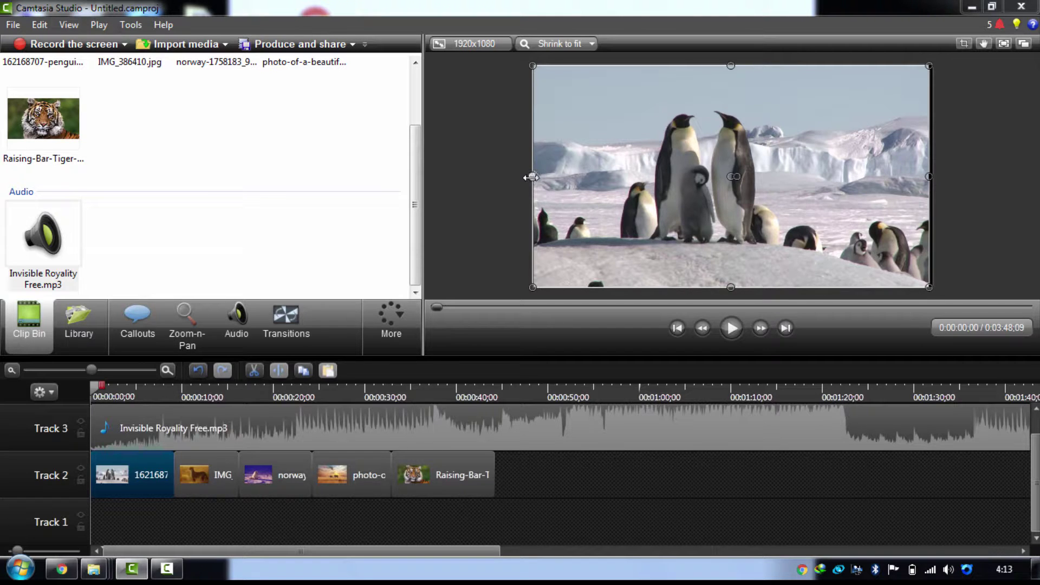
drag(533, 175, 534, 176)
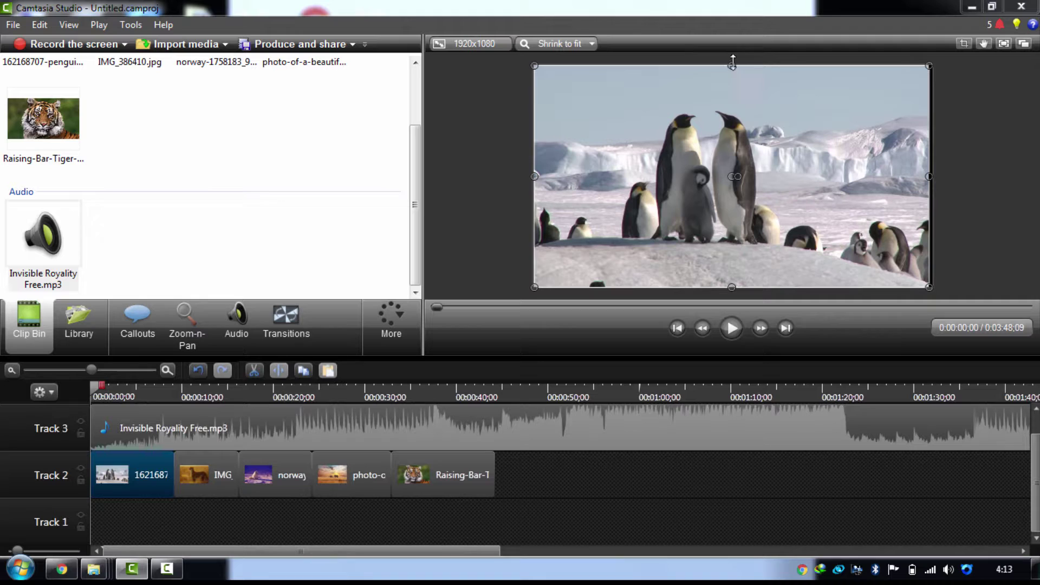
drag(731, 65, 732, 65)
drag(928, 177, 933, 175)
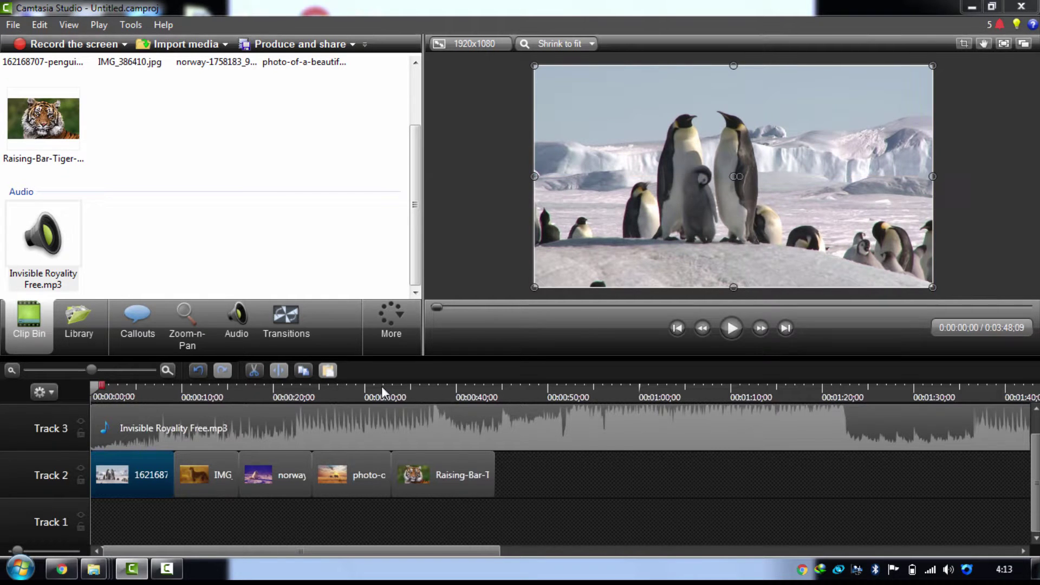
click(214, 478)
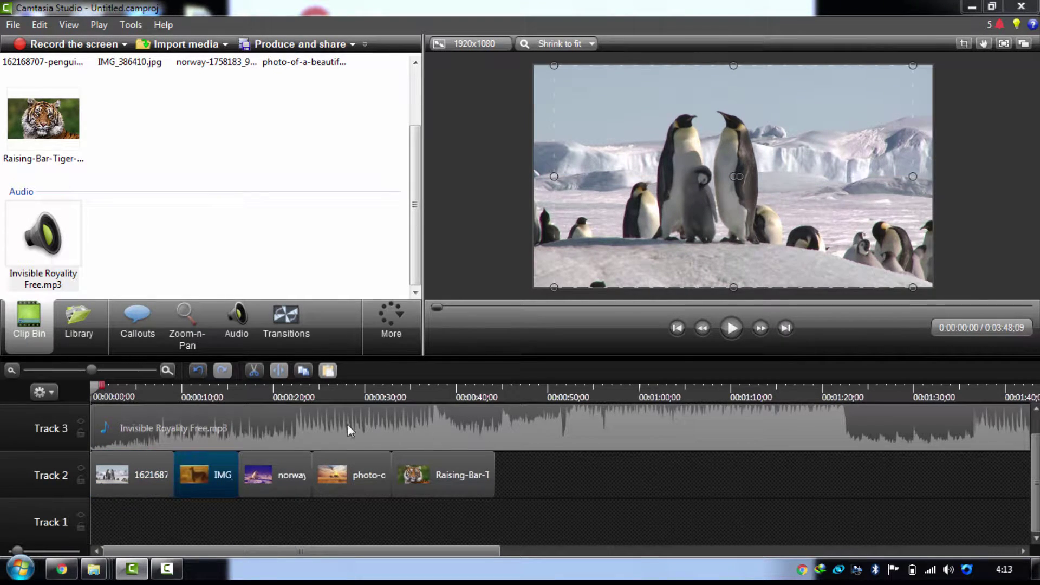
click(120, 476)
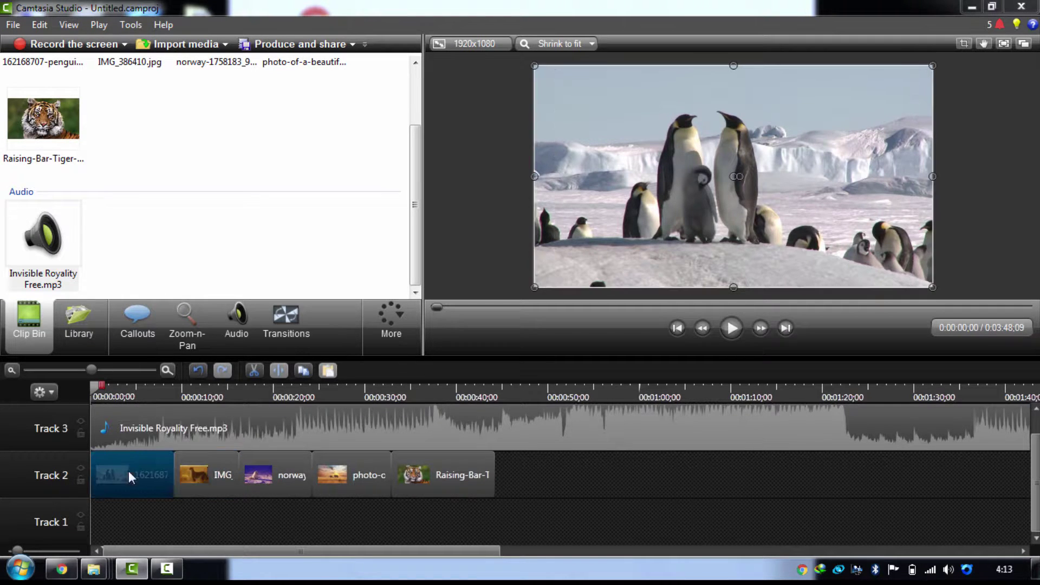
click(212, 473)
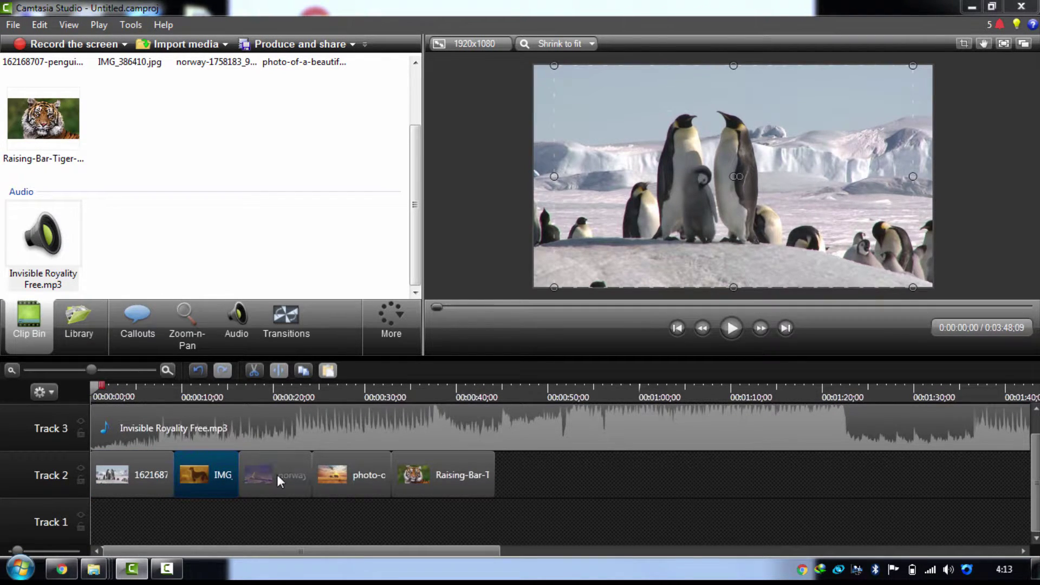
Step: Stretch the arctic fox photo's left, top, right and bottom edges to the canvas borders
click(278, 475)
click(193, 462)
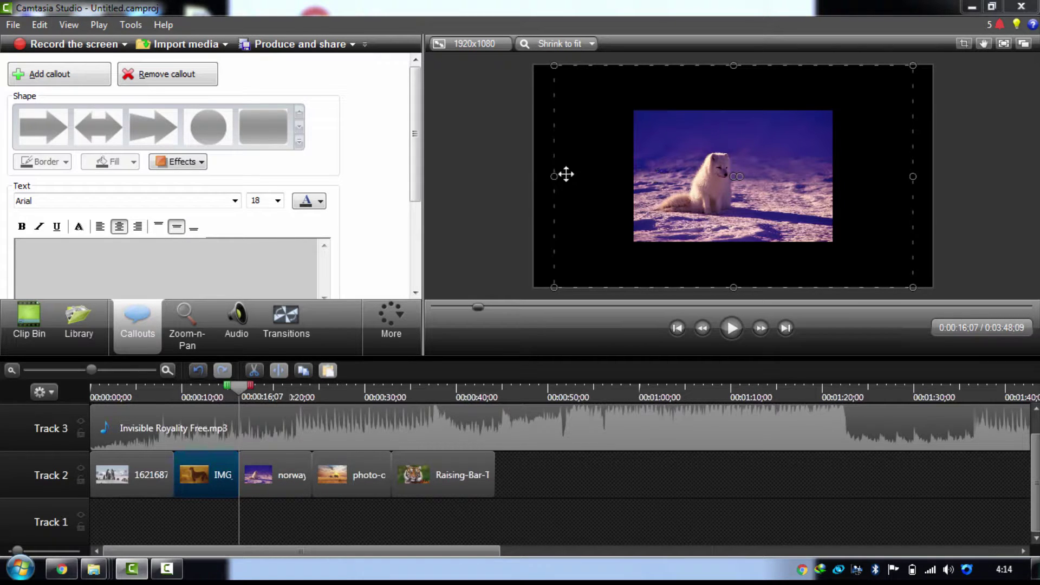
drag(554, 177, 509, 180)
click(644, 187)
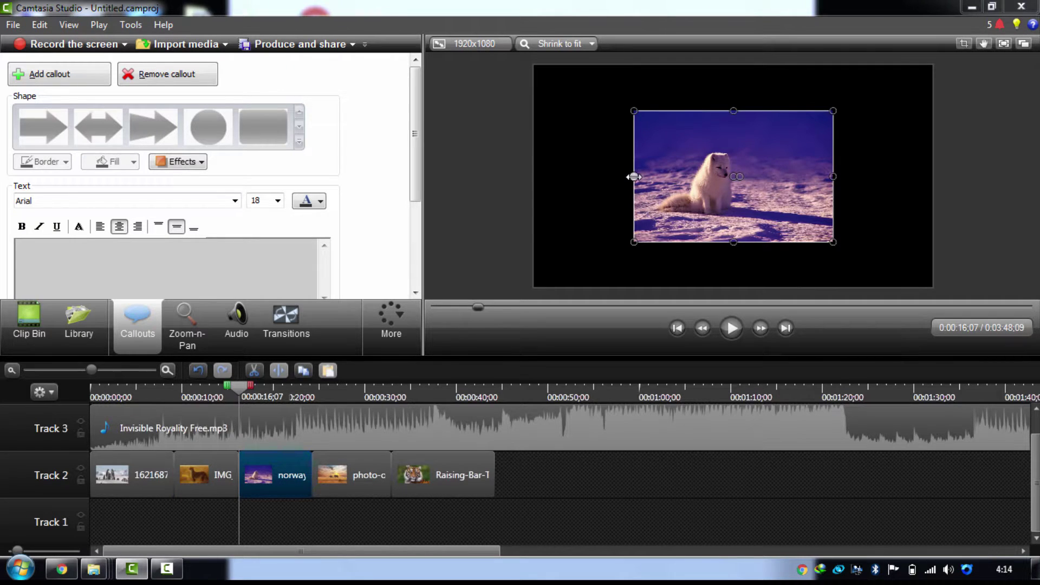
drag(634, 177, 536, 173)
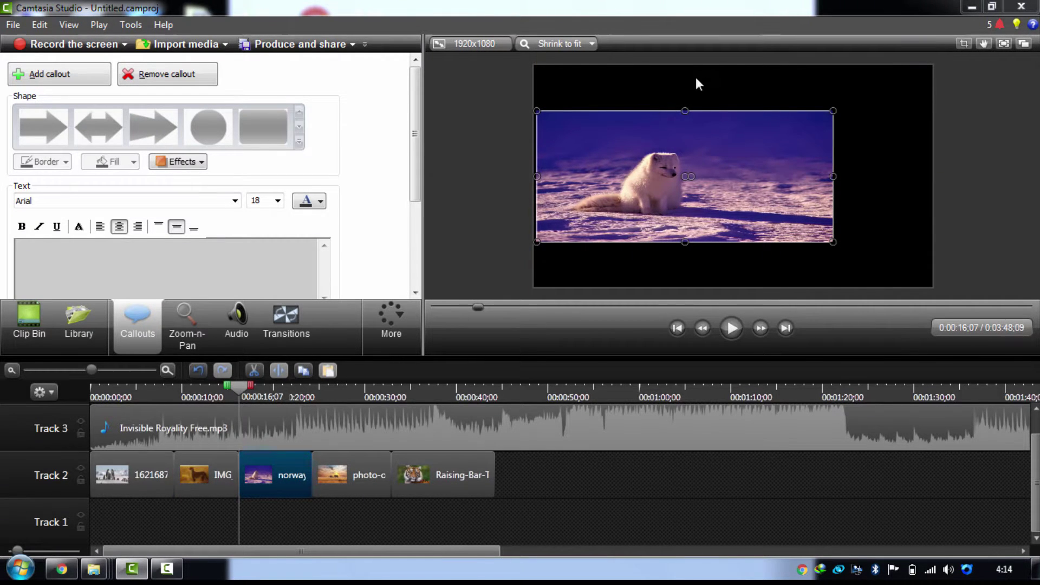
drag(687, 110, 685, 65)
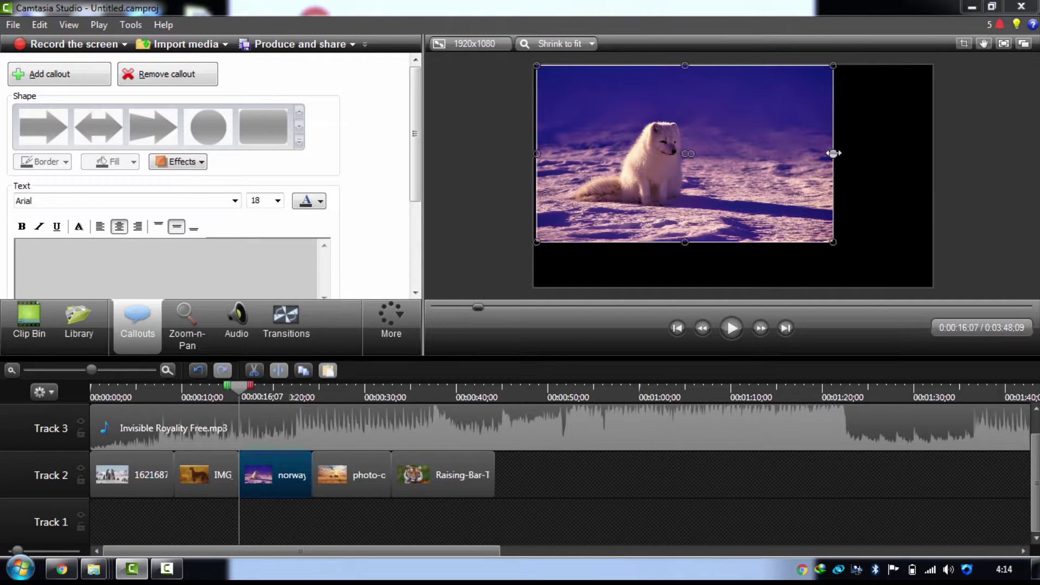
drag(878, 149, 931, 149)
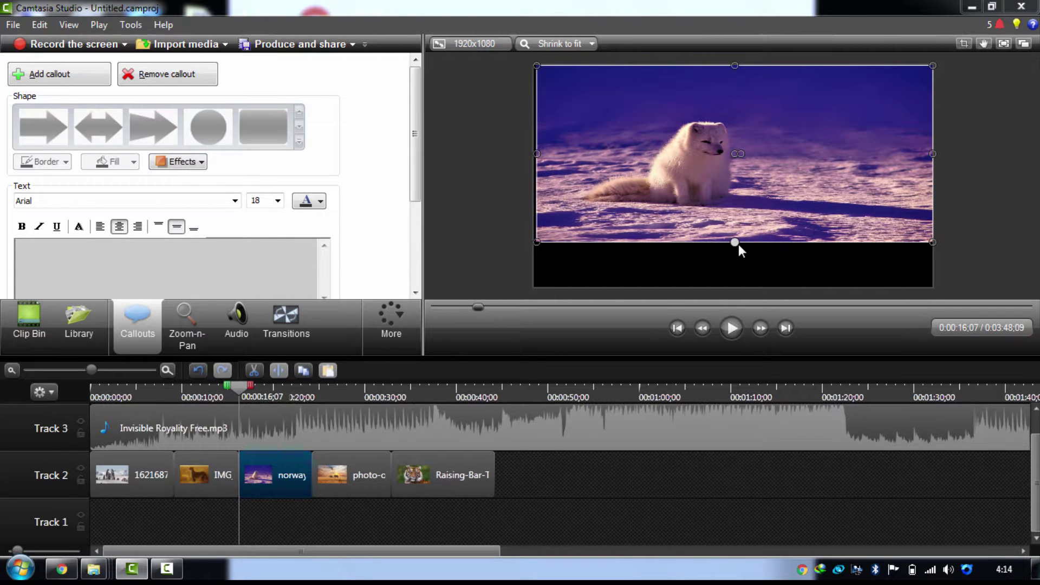
drag(734, 242, 736, 290)
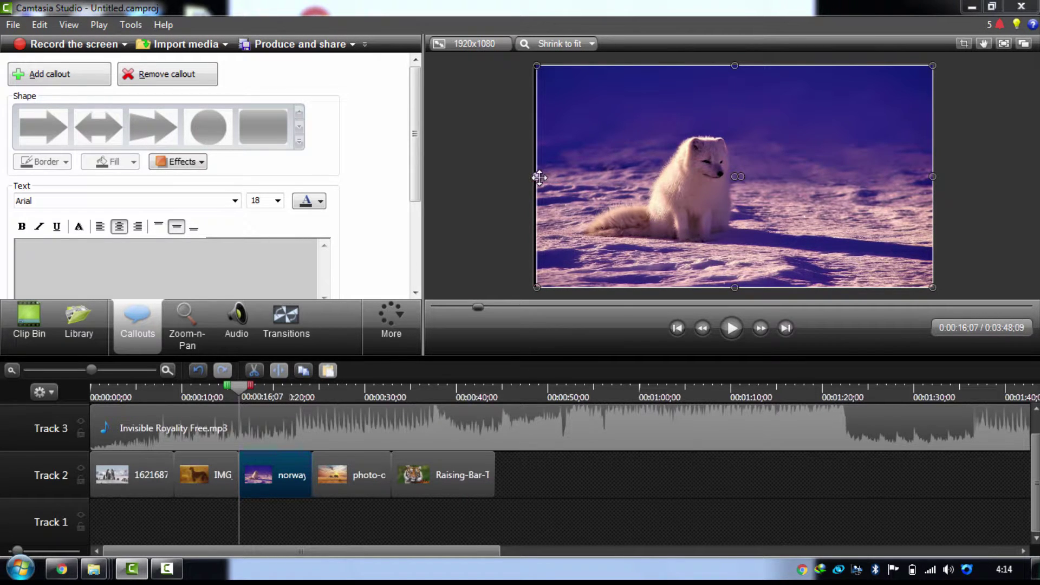
drag(537, 177, 534, 176)
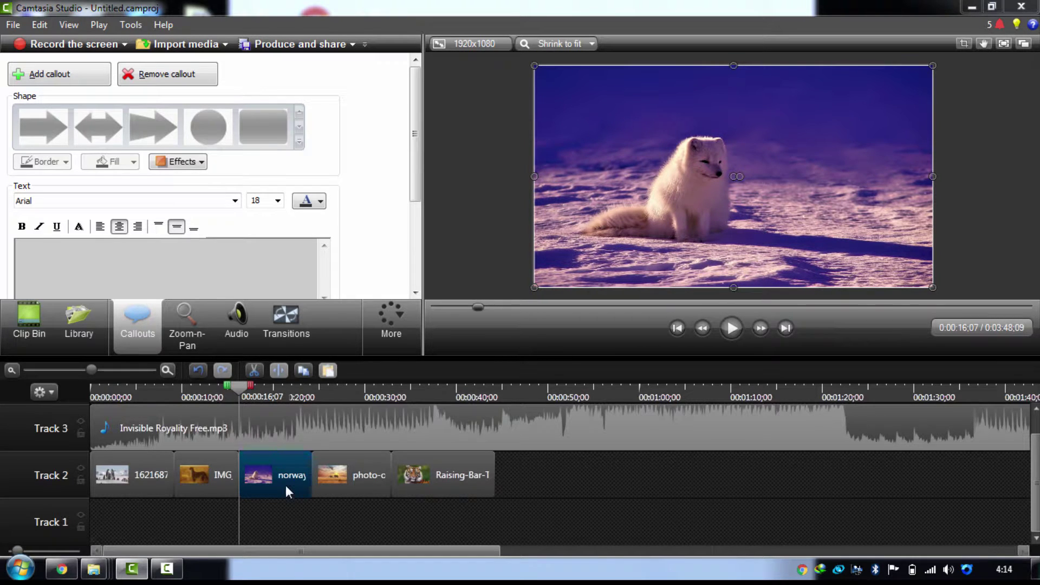
Step: Stretch the elephant sunset photo's left, top, right and bottom edges to the canvas borders
click(353, 473)
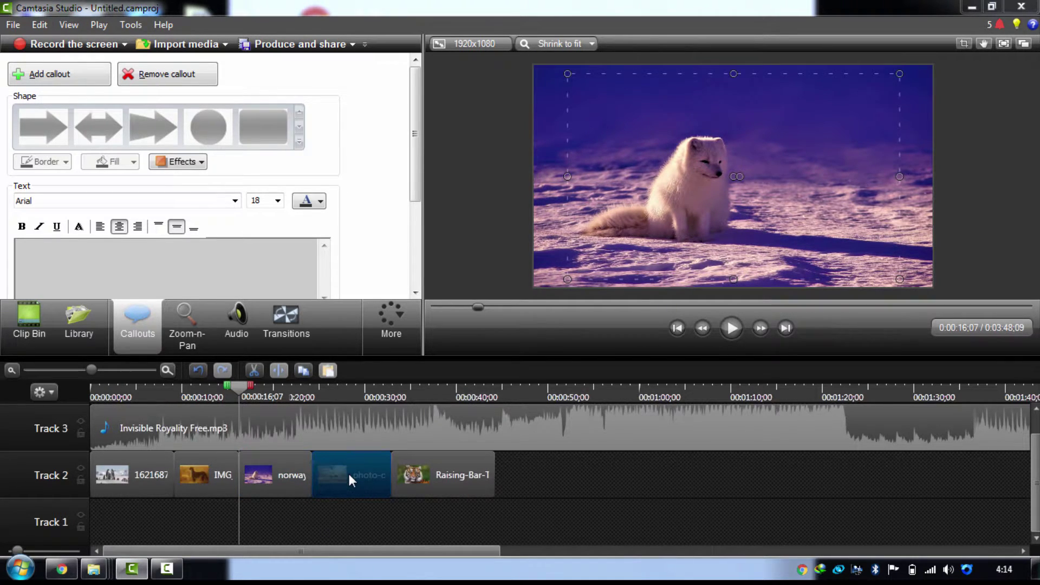
click(278, 473)
click(350, 487)
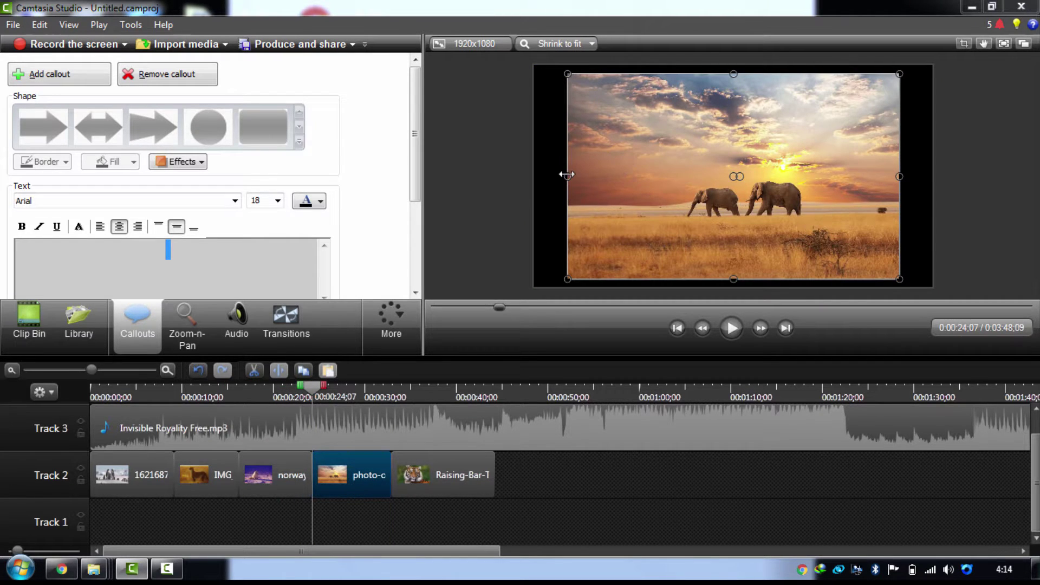
drag(548, 175, 534, 176)
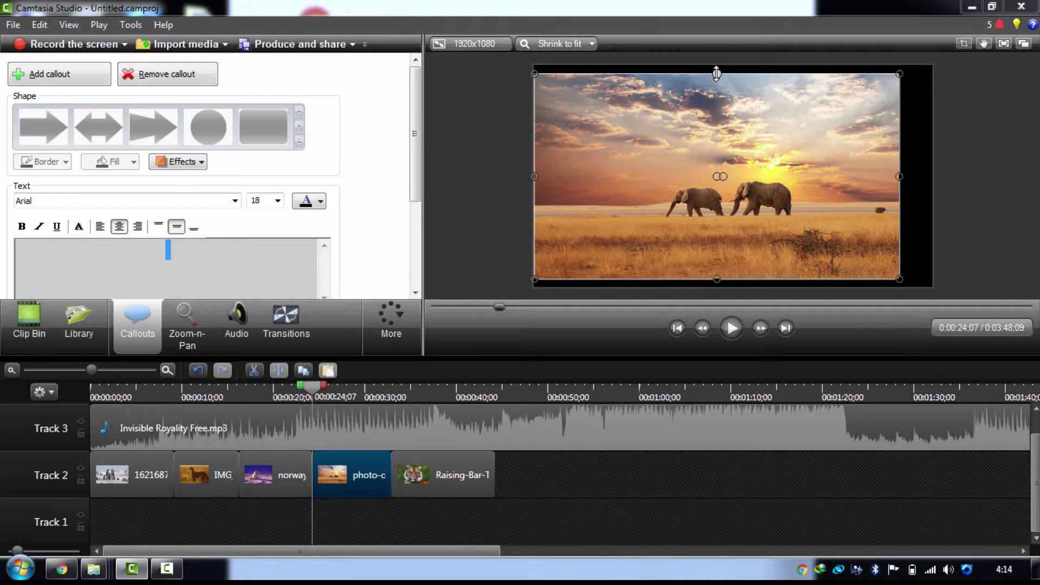
drag(717, 73, 717, 65)
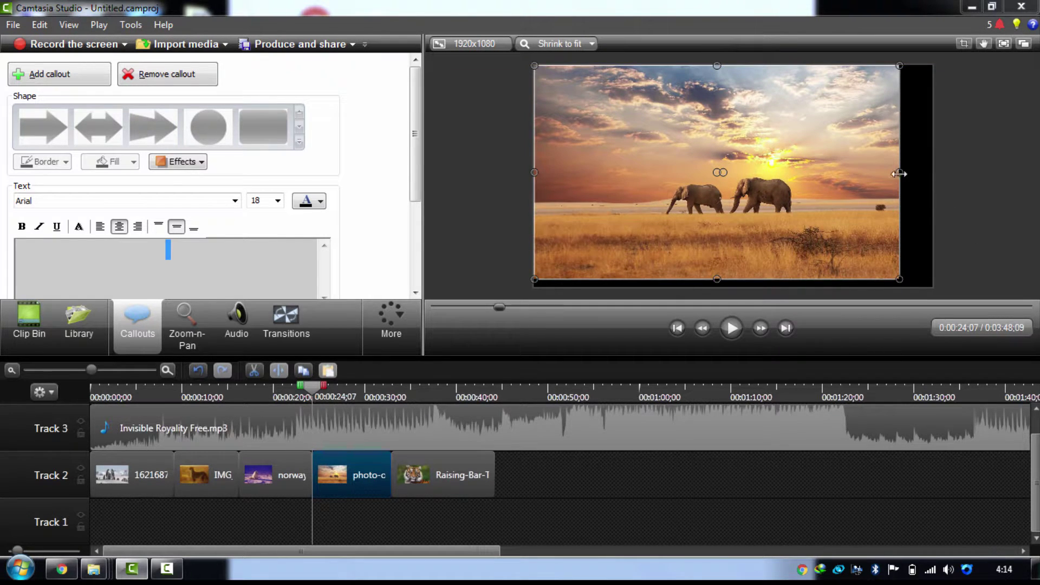
drag(900, 173, 931, 173)
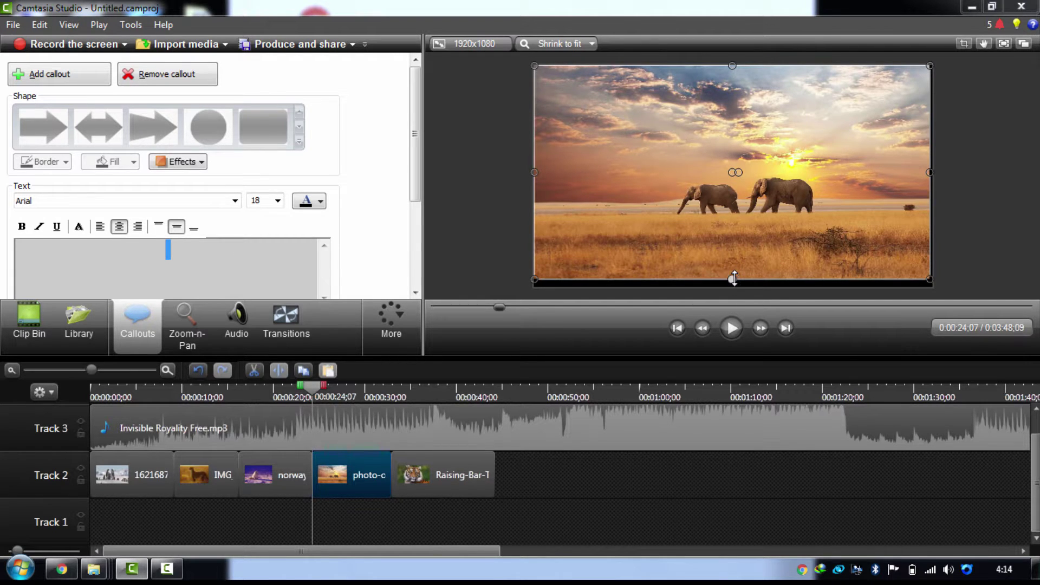
drag(733, 289, 733, 285)
drag(928, 175, 928, 175)
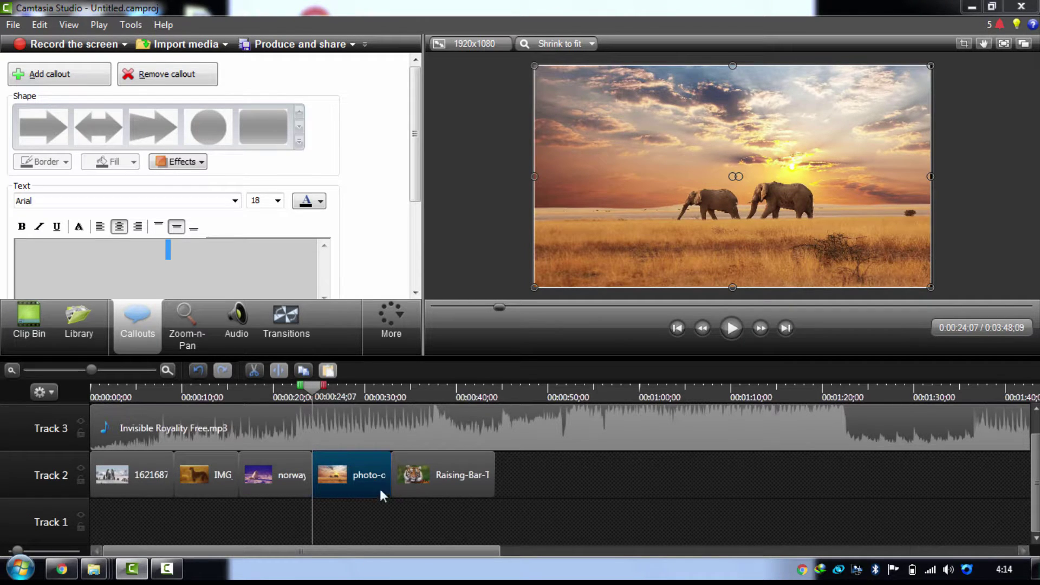
Step: Stretch the tiger photo left, down and right until it fills the canvas
click(454, 476)
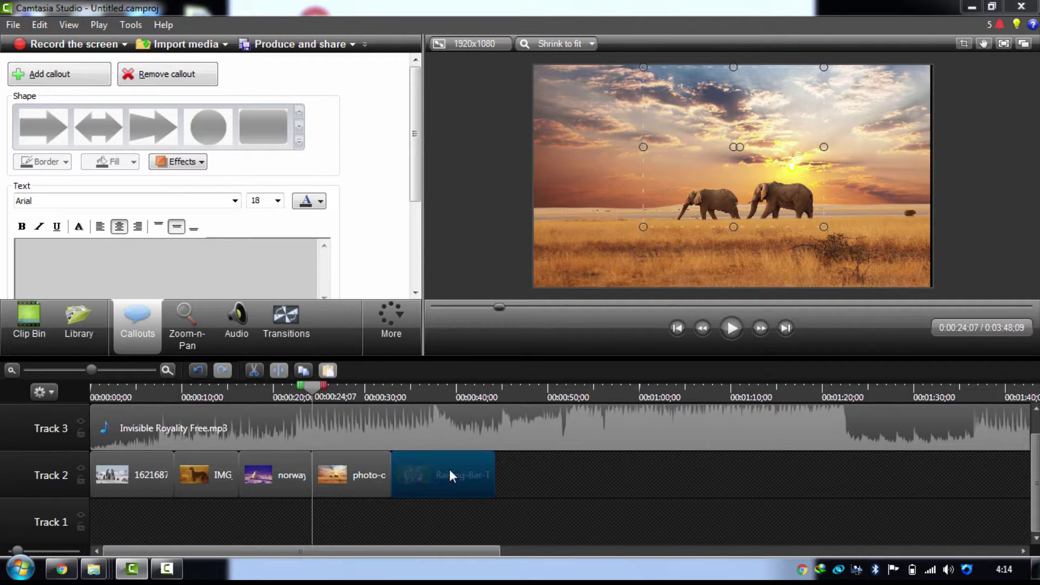
click(450, 470)
drag(643, 147, 531, 148)
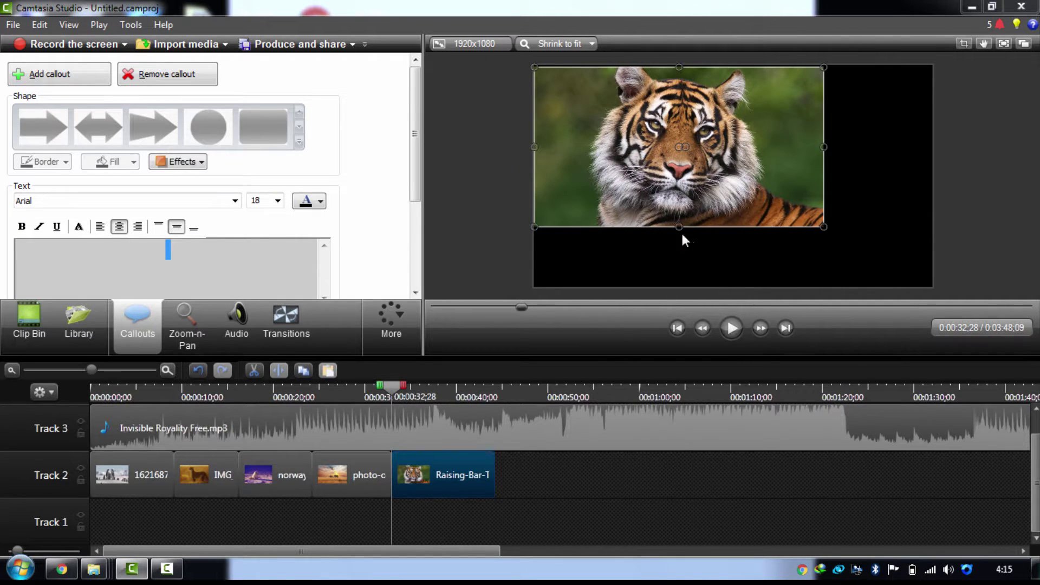
drag(680, 227, 680, 288)
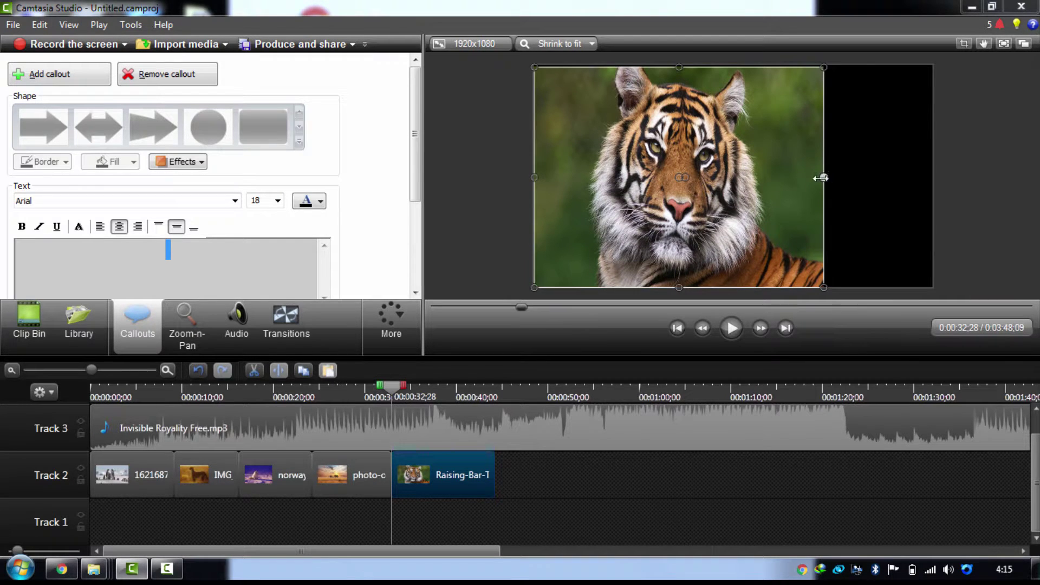
drag(824, 177, 928, 163)
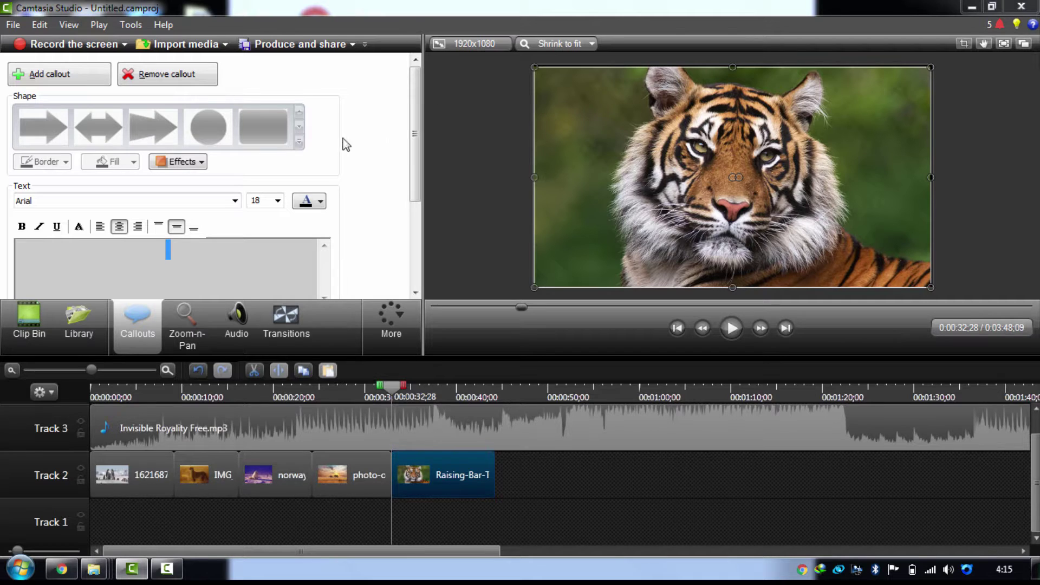
Step: Select the music from 0:44;08 to its end and cut it
click(673, 424)
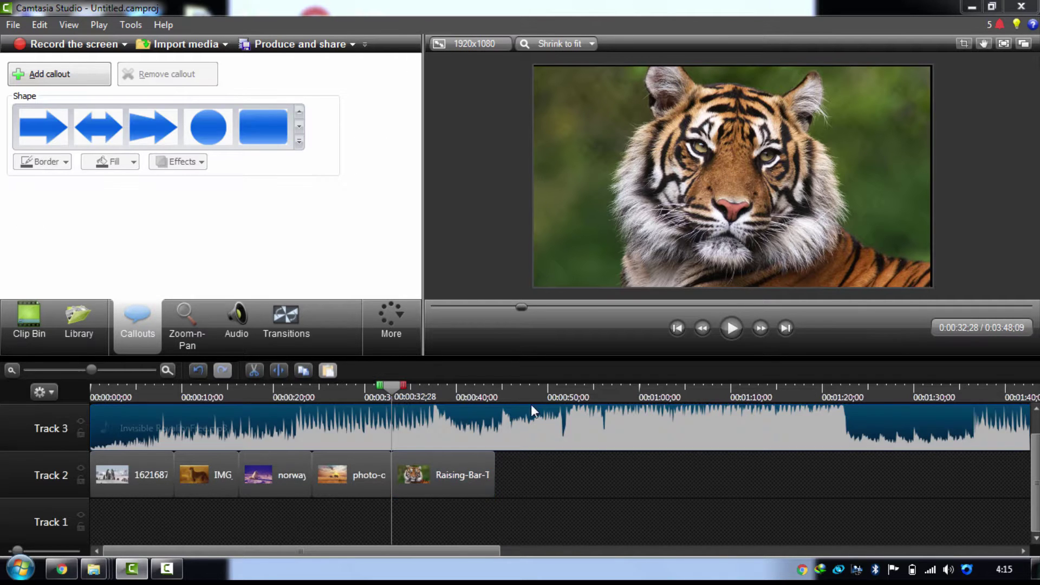
drag(401, 386, 506, 386)
drag(381, 386, 1032, 386)
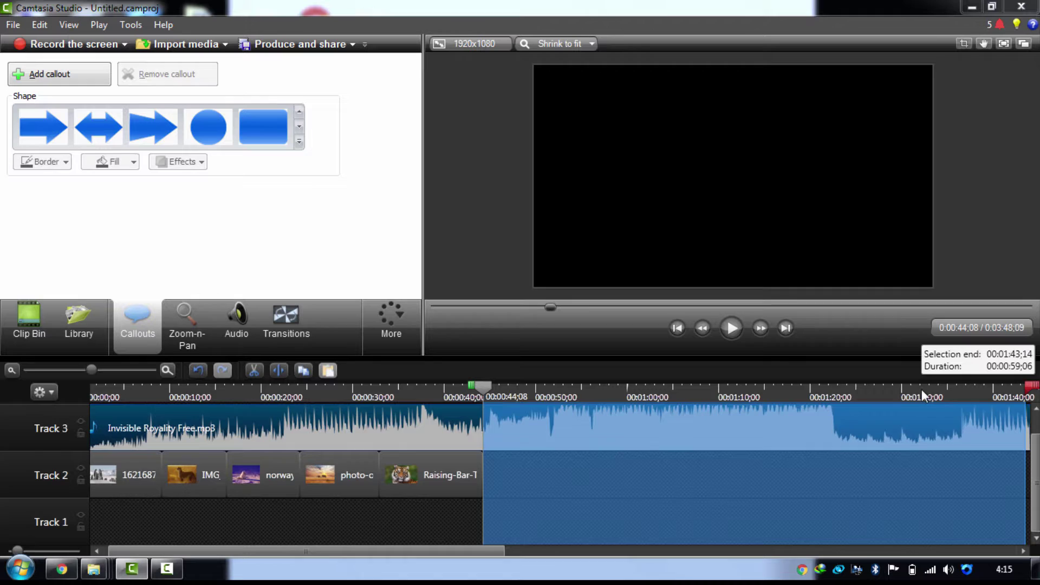
drag(923, 396, 1037, 396)
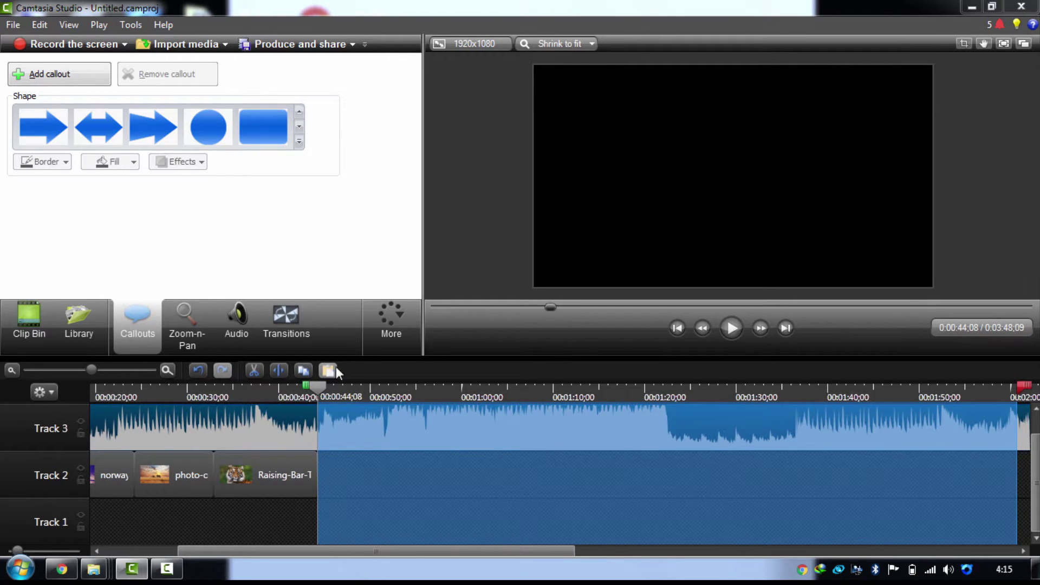
click(258, 373)
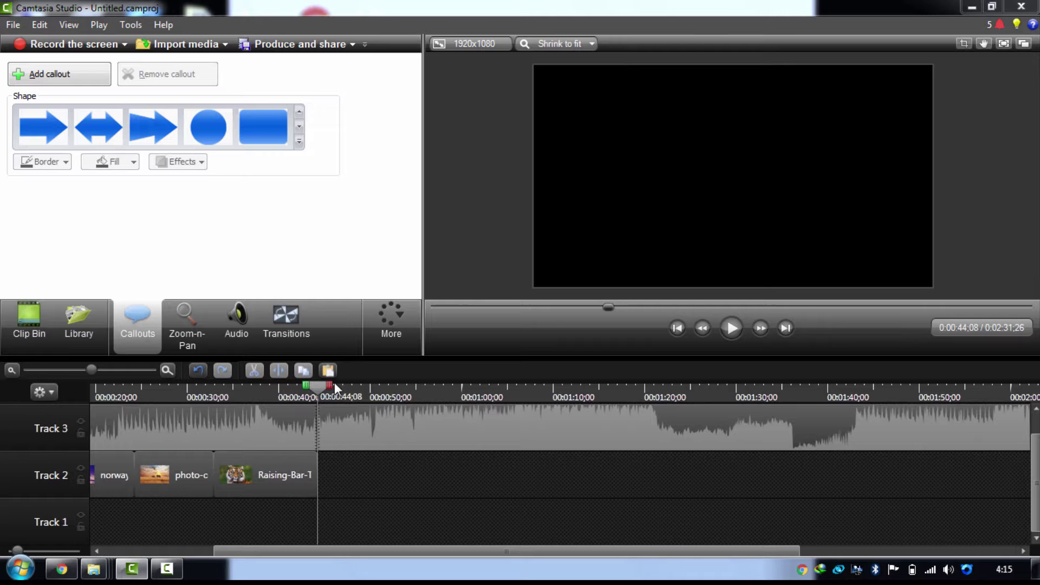
Step: Cut the leftover music still running past 0:44;08
drag(333, 384, 1024, 386)
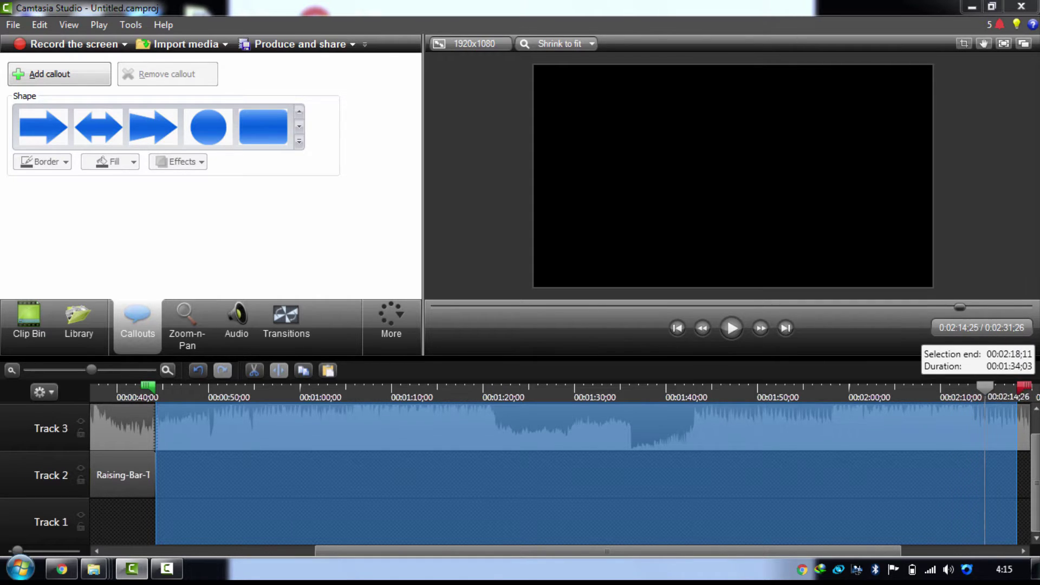
drag(1023, 386, 1024, 386)
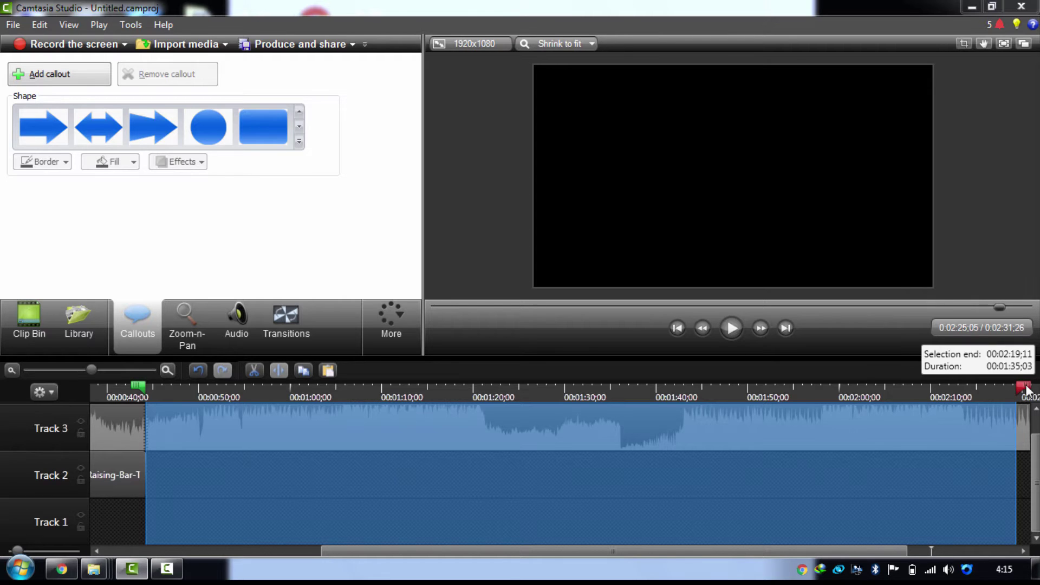
mouse_move(1026, 389)
mouse_down()
mouse_move(902, 373)
mouse_move(946, 379)
mouse_move(930, 385)
mouse_up()
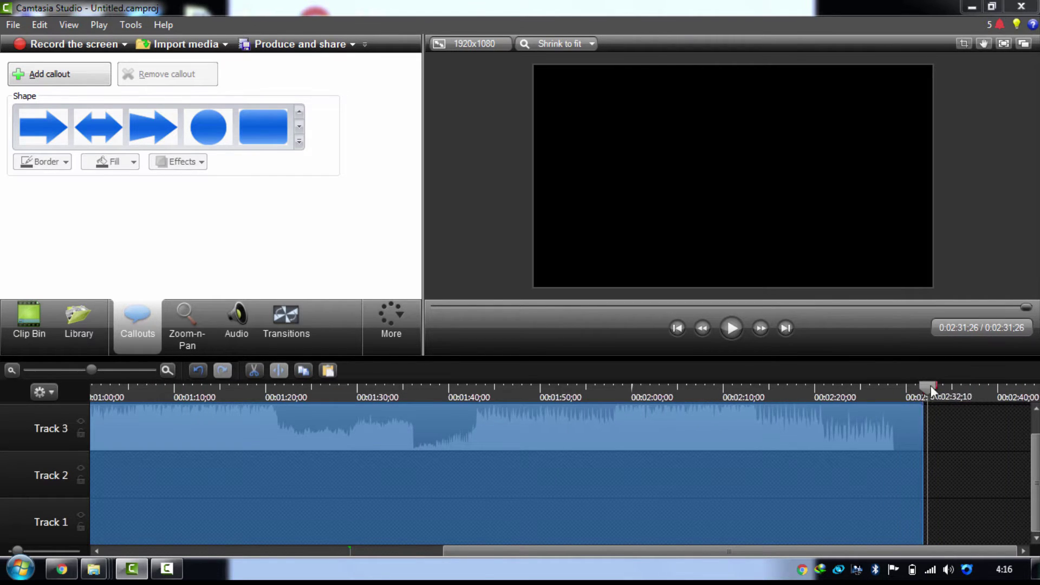
click(254, 372)
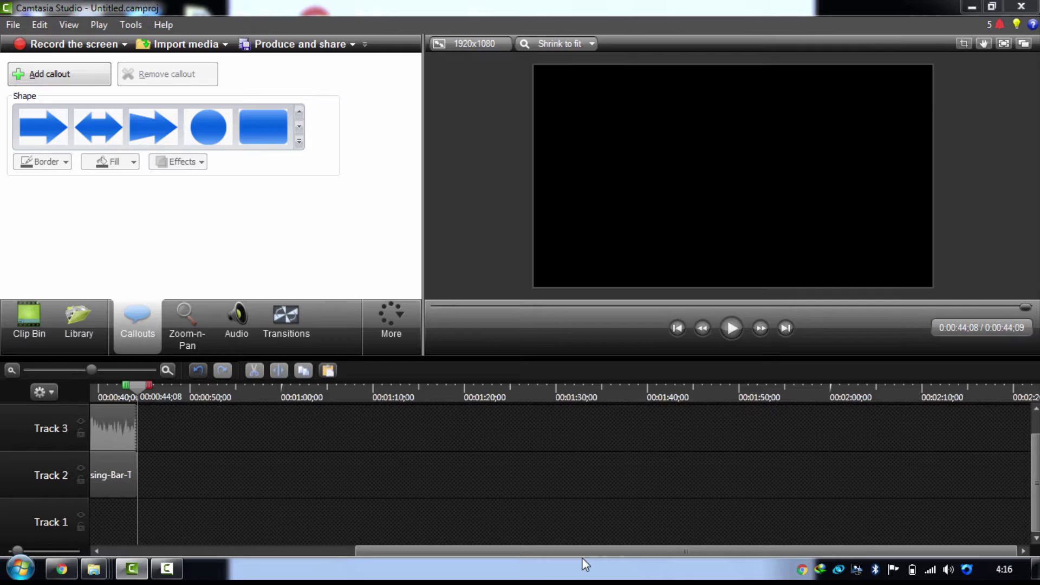
drag(583, 553, 134, 534)
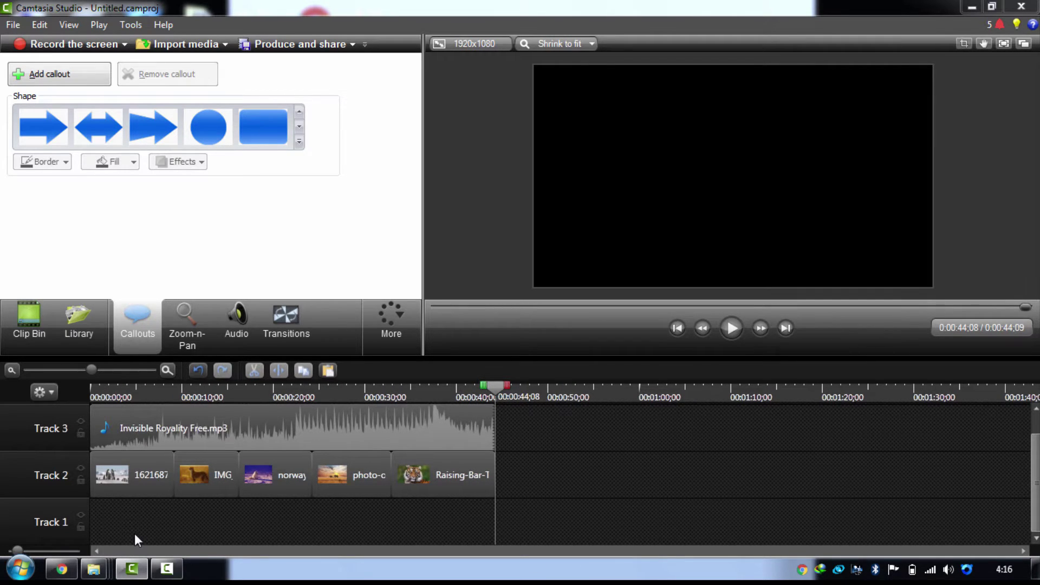
Step: Choose 1080p HD (1920x1080) as the editing dimensions with Keep aspect ratio unchecked
click(469, 47)
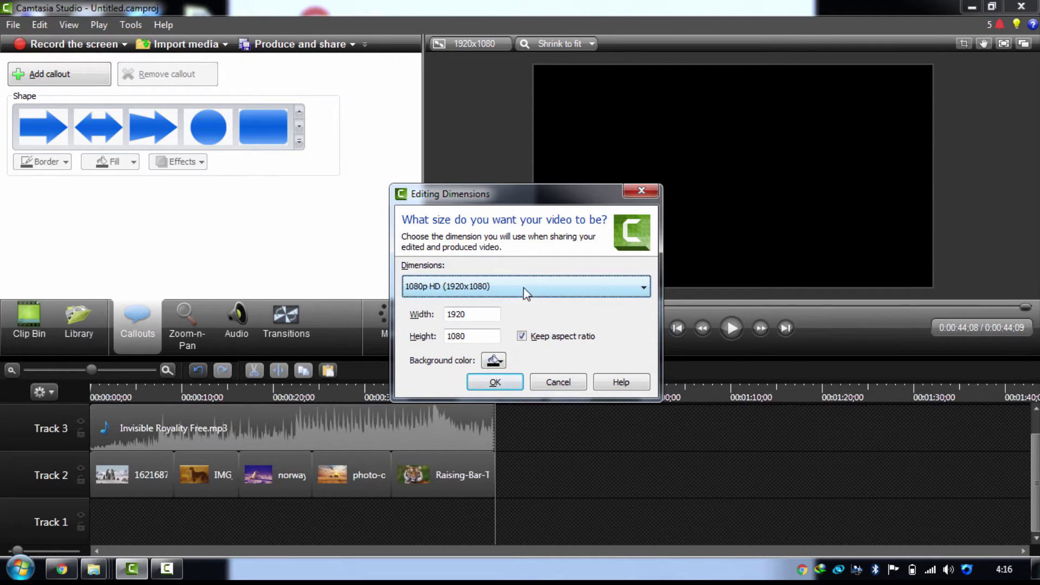
click(524, 293)
click(509, 291)
click(524, 339)
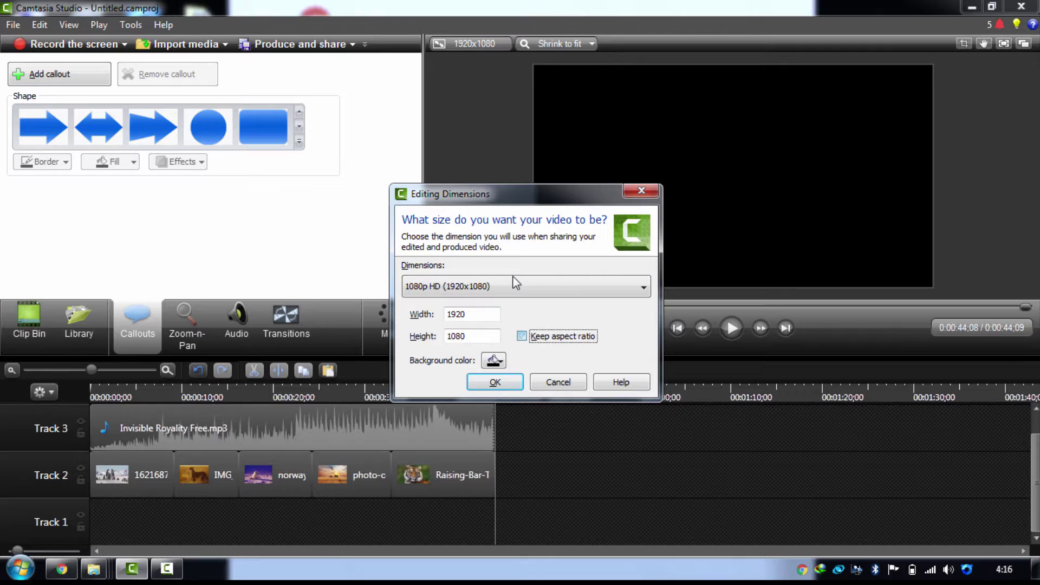
click(515, 291)
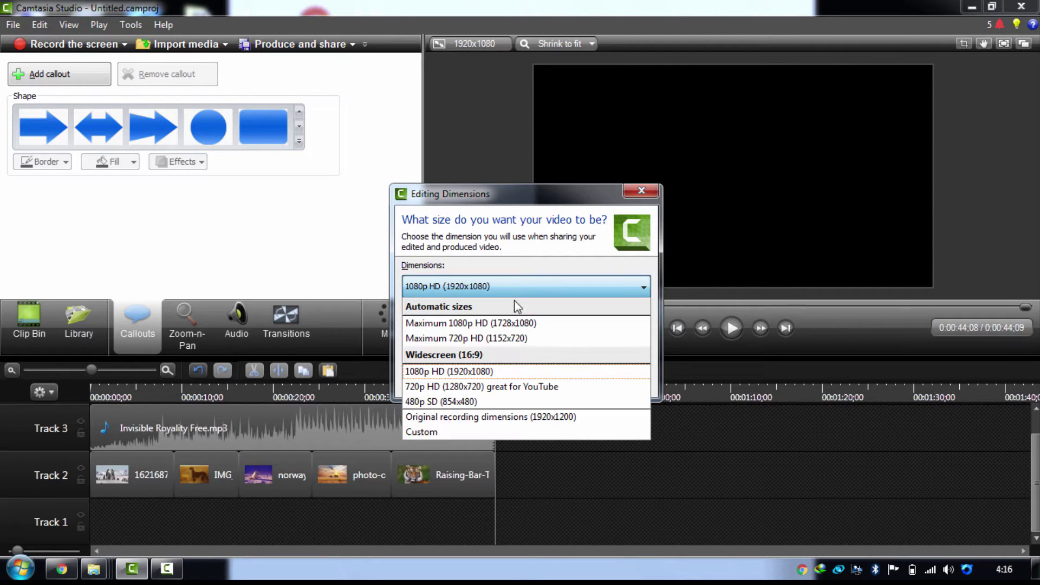
click(495, 371)
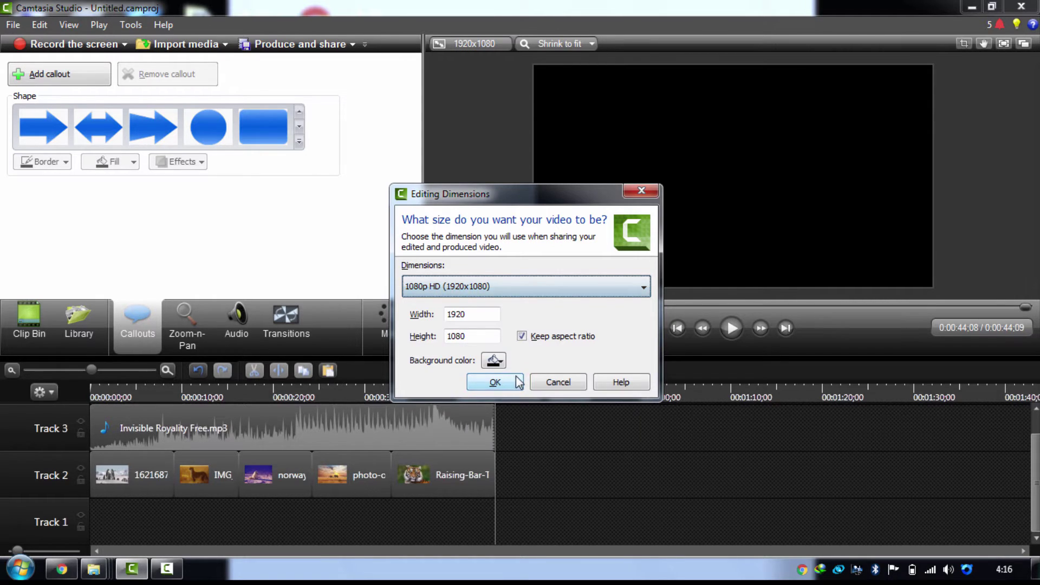
click(521, 337)
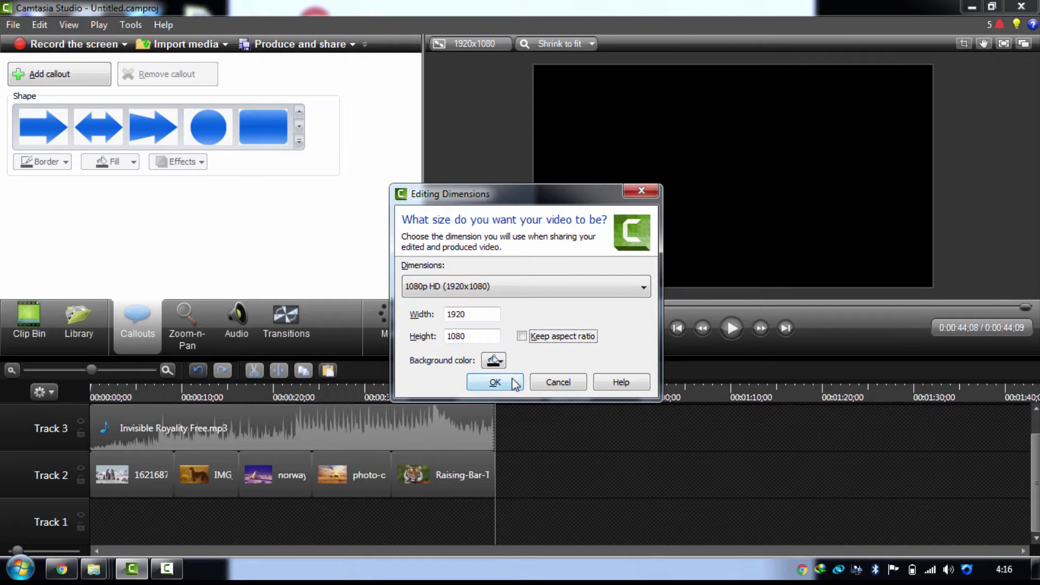
click(503, 383)
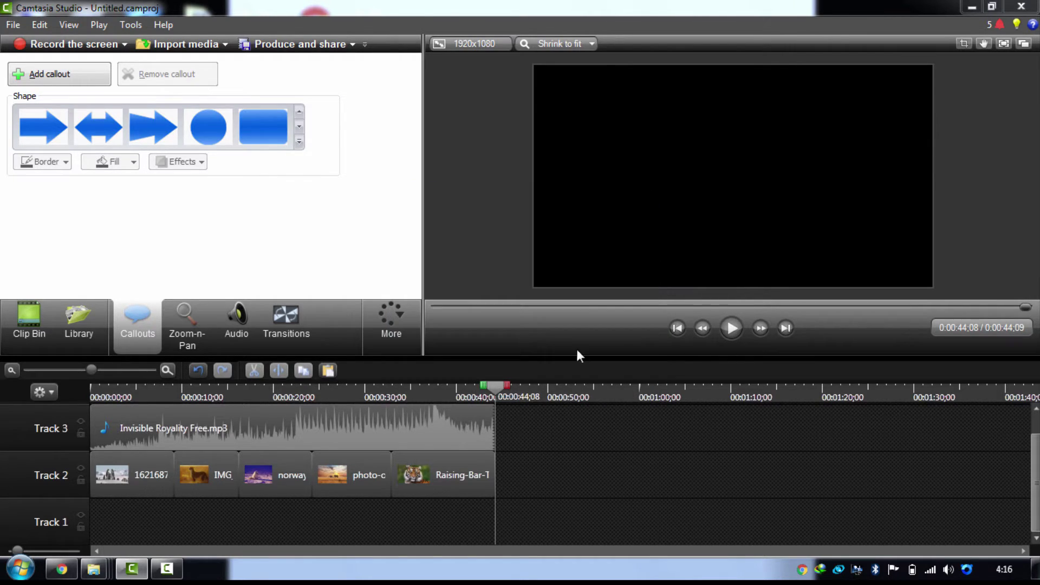
Step: Rewind the playhead to 0:00 and play the 0:44 slideshow, checking the system volume
drag(486, 389, 56, 393)
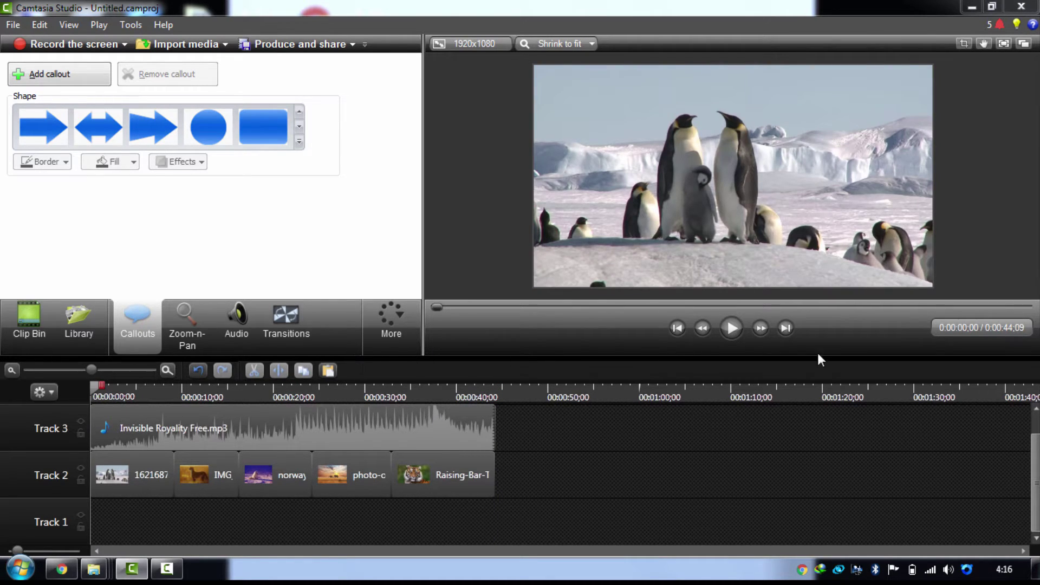
click(949, 570)
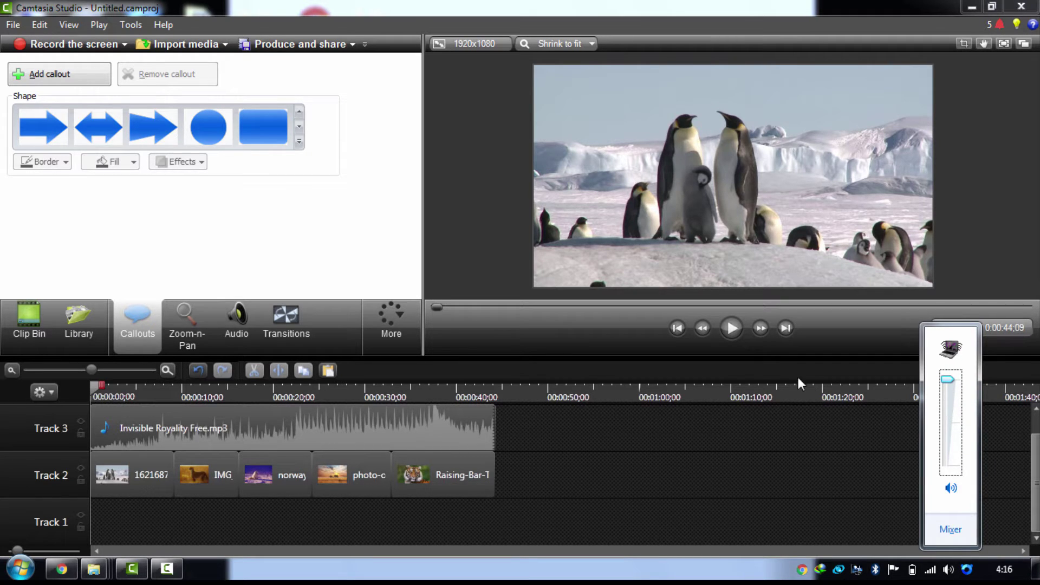
click(731, 328)
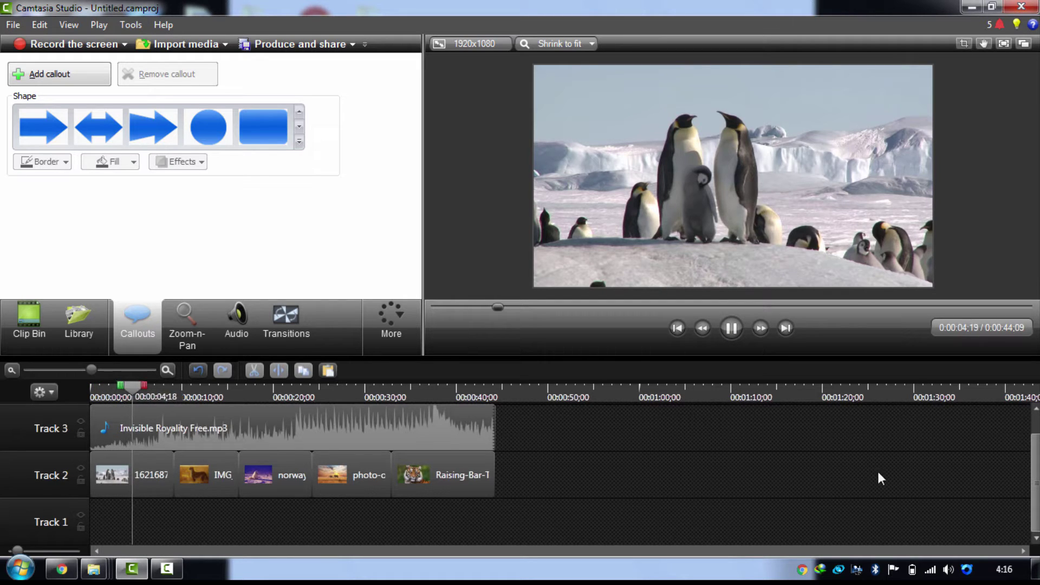
click(949, 569)
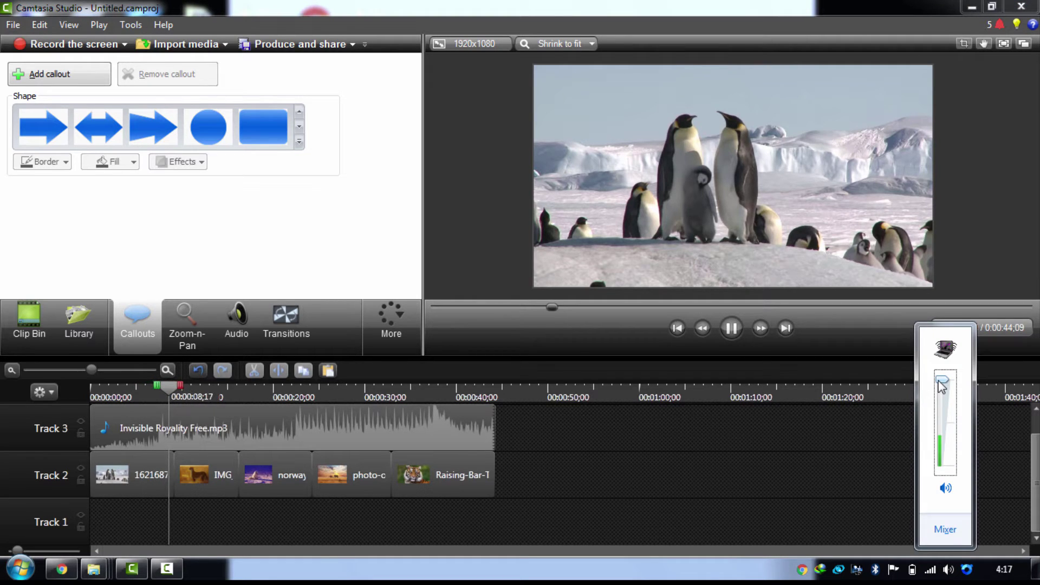